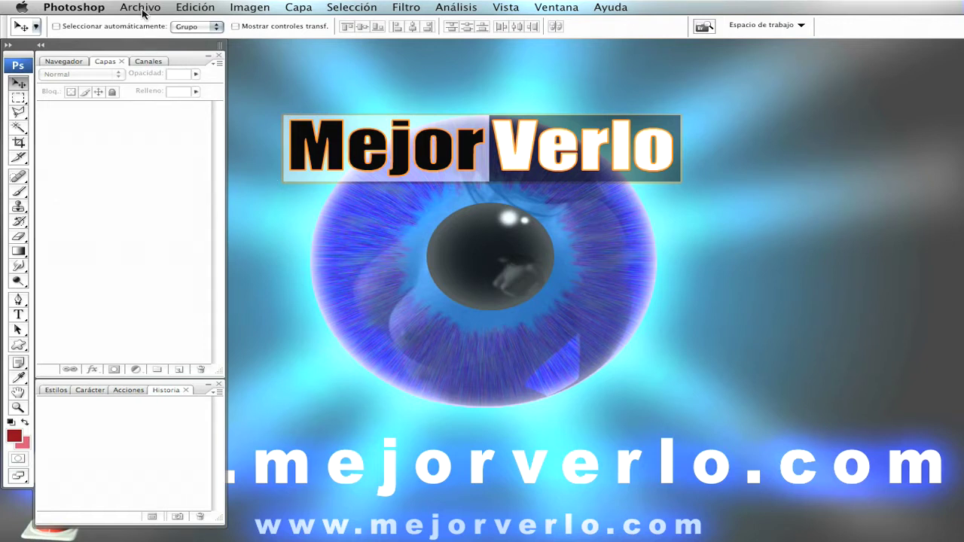
# Create a new blank white 600 × 400 px, 72 ppi RGB document, Sin título-1.
pyautogui.click(148, 9)
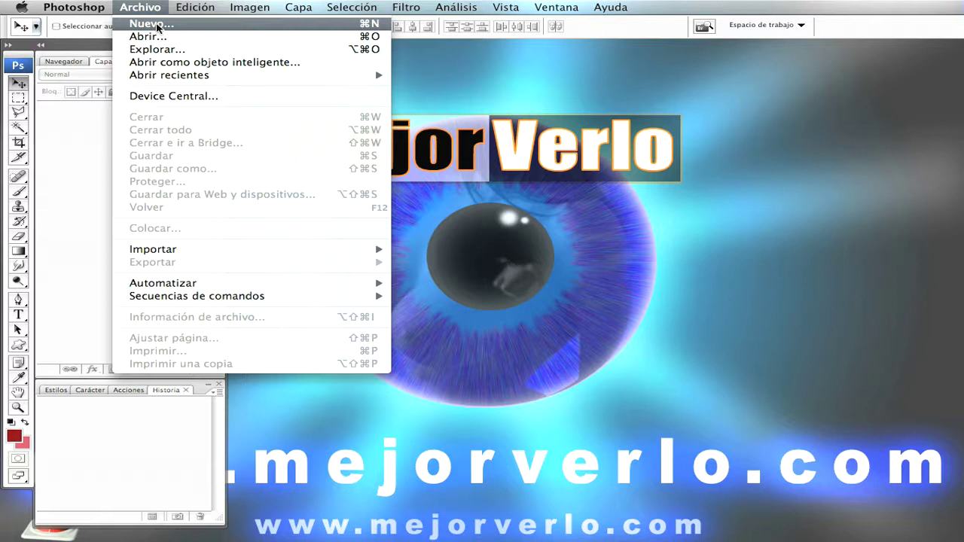
pyautogui.click(151, 24)
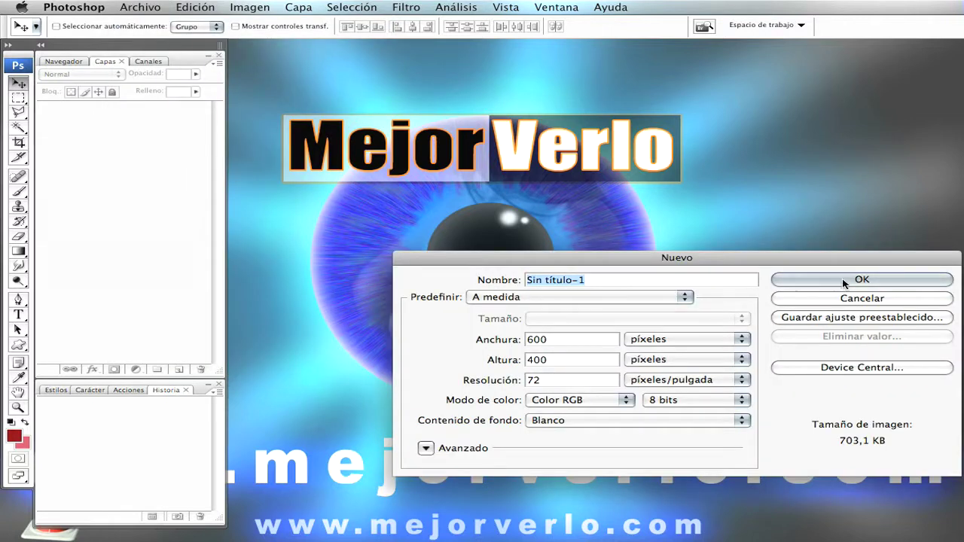
pyautogui.click(814, 282)
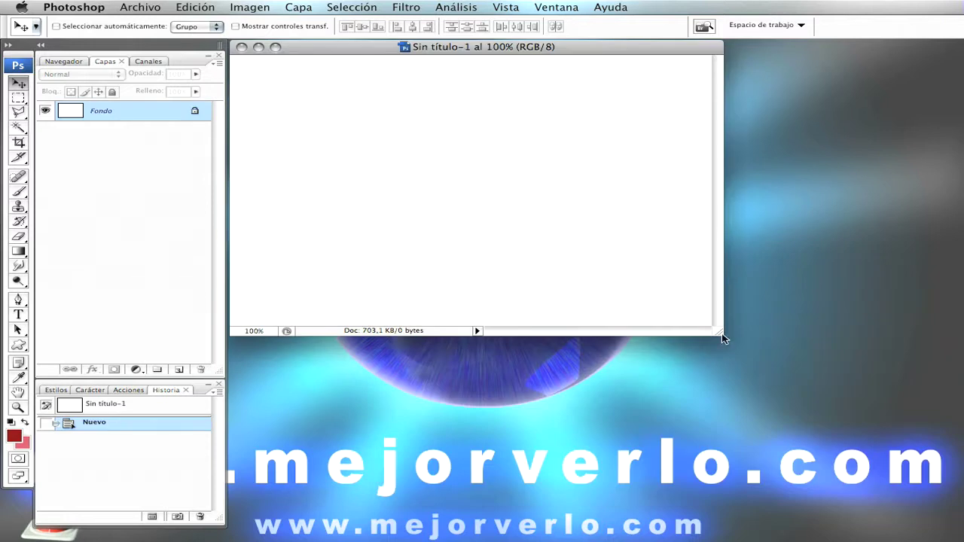
# Enlarge the document window and set the foreground colour to bright red.
pyautogui.moveTo(722, 334); pyautogui.dragTo(751, 355)
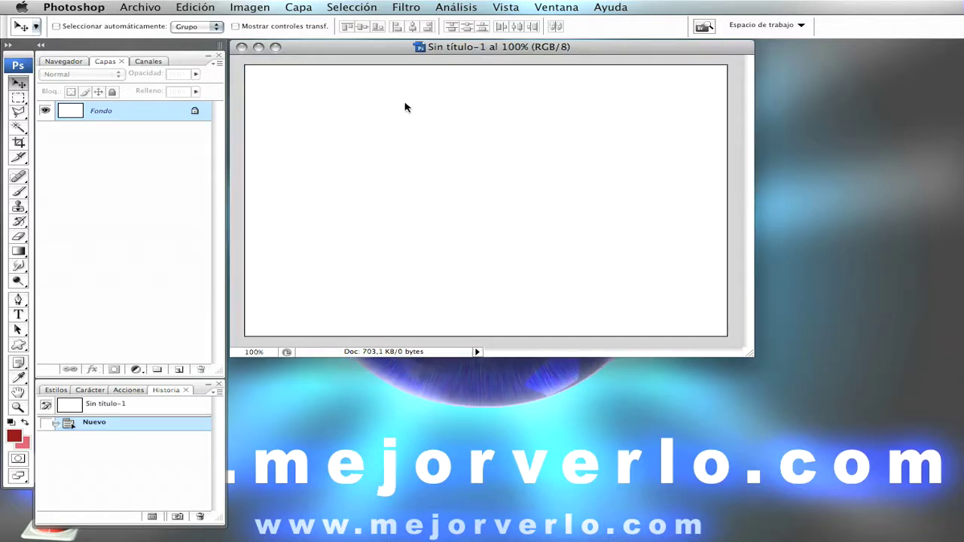
pyautogui.click(14, 435)
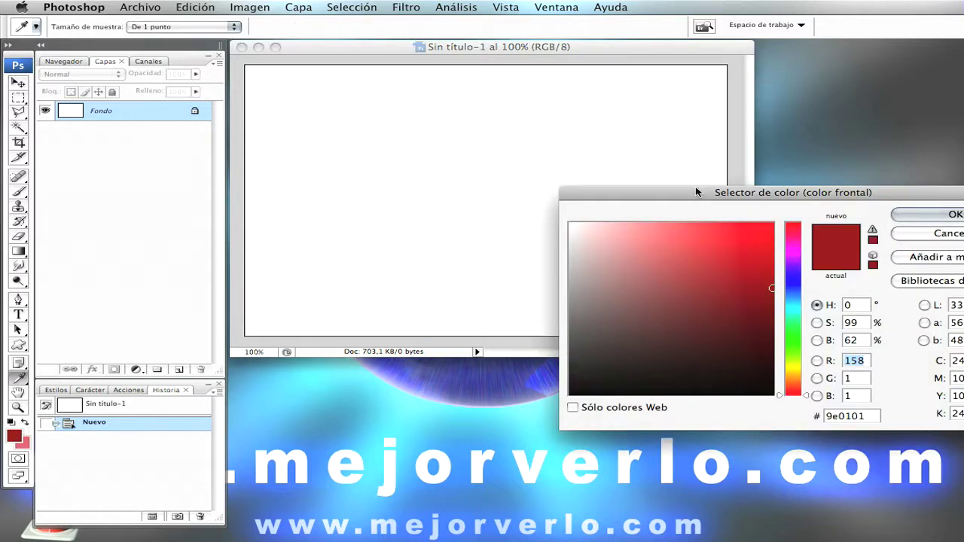
pyautogui.moveTo(696, 189); pyautogui.dragTo(507, 286)
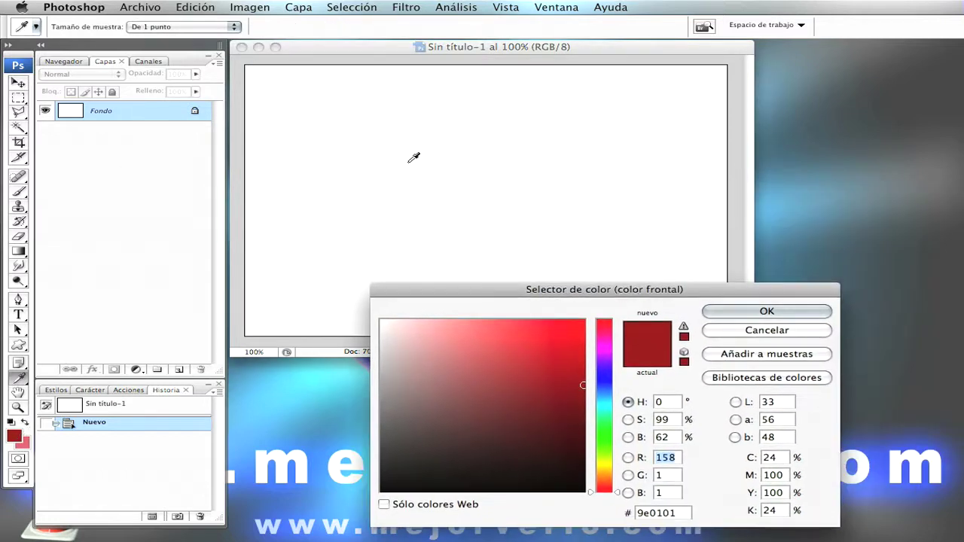
pyautogui.click(574, 342)
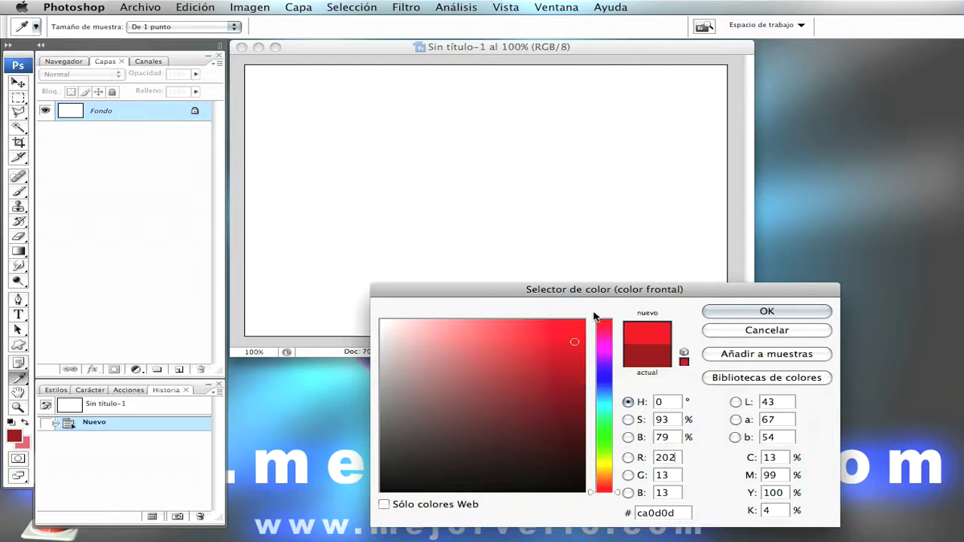
pyautogui.click(761, 311)
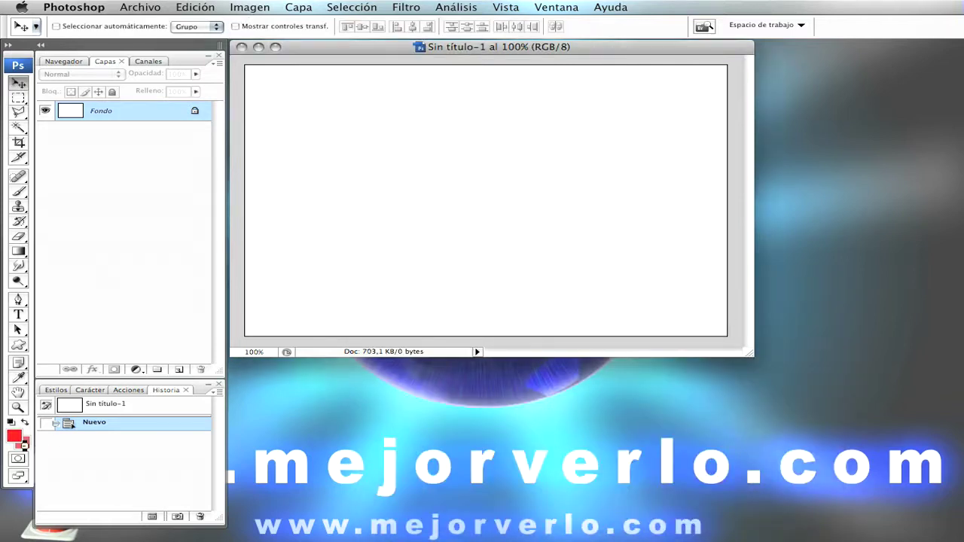
# Set the background colour to pale pink ffe7ea.
pyautogui.click(24, 446)
pyautogui.click(420, 323)
pyautogui.moveTo(420, 323); pyautogui.dragTo(399, 321)
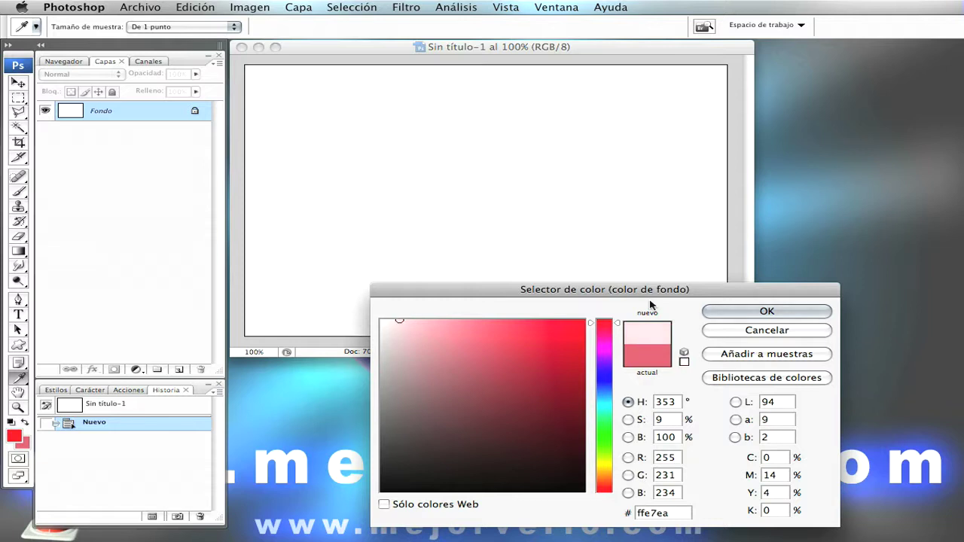
pyautogui.press('Return')
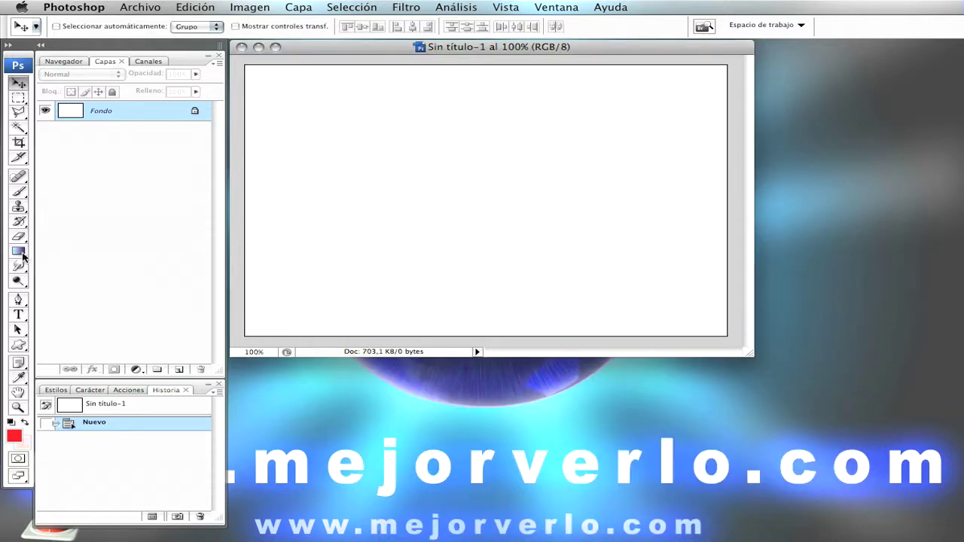
# With the Gradient tool, drag a vertical red-to-pink gradient from the canvas top to bottom.
pyautogui.click(19, 255)
pyautogui.click(102, 249)
pyautogui.moveTo(464, 68); pyautogui.dragTo(463, 333)
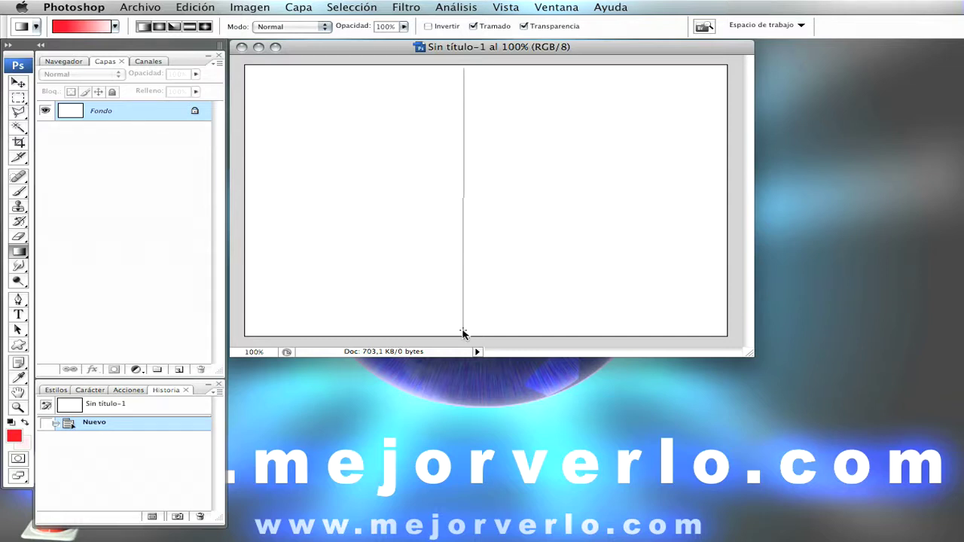
pyautogui.moveTo(463, 333); pyautogui.dragTo(463, 333)
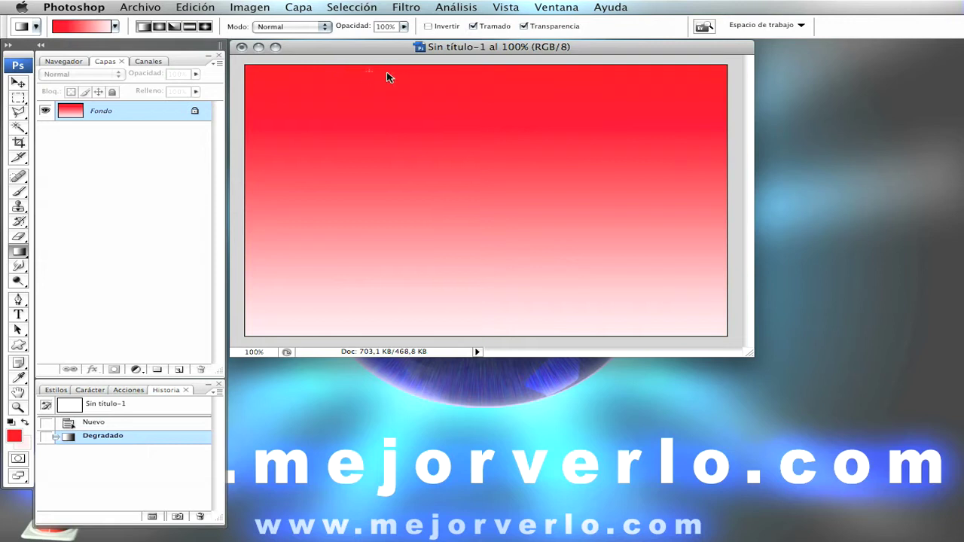
# Confirm the gradient is linear and uses the first foreground-to-background preset.
pyautogui.click(144, 27)
pyautogui.click(115, 28)
pyautogui.click(33, 59)
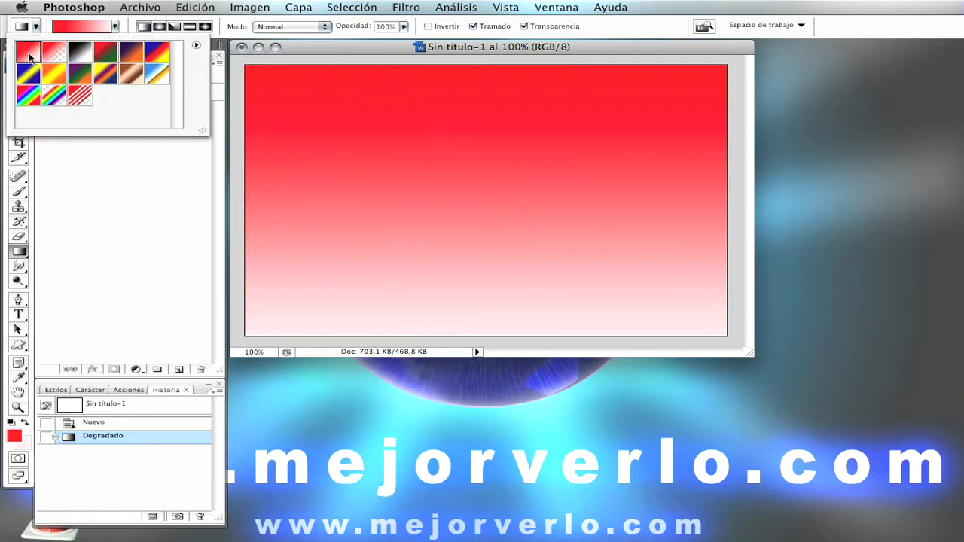
pyautogui.click(116, 27)
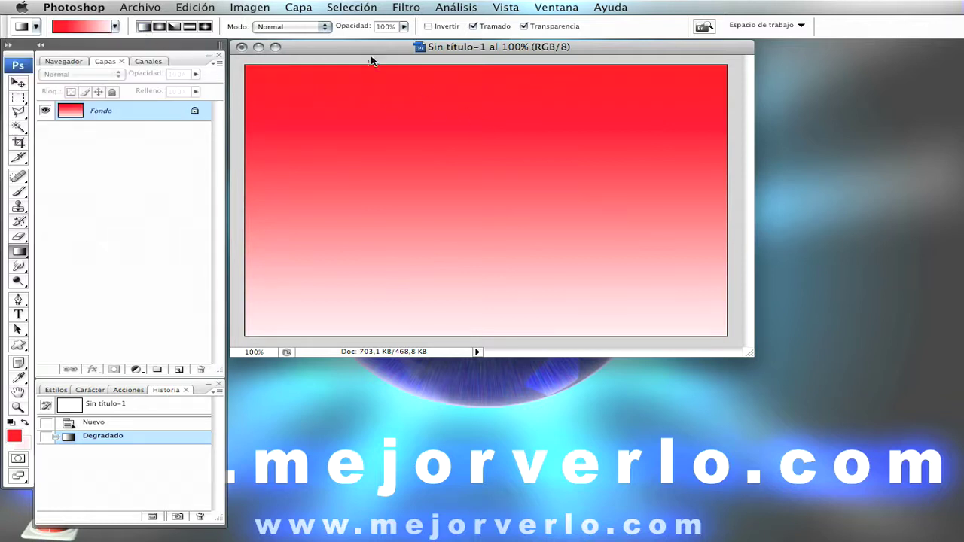
pyautogui.click(407, 8)
pyautogui.moveTo(435, 177)
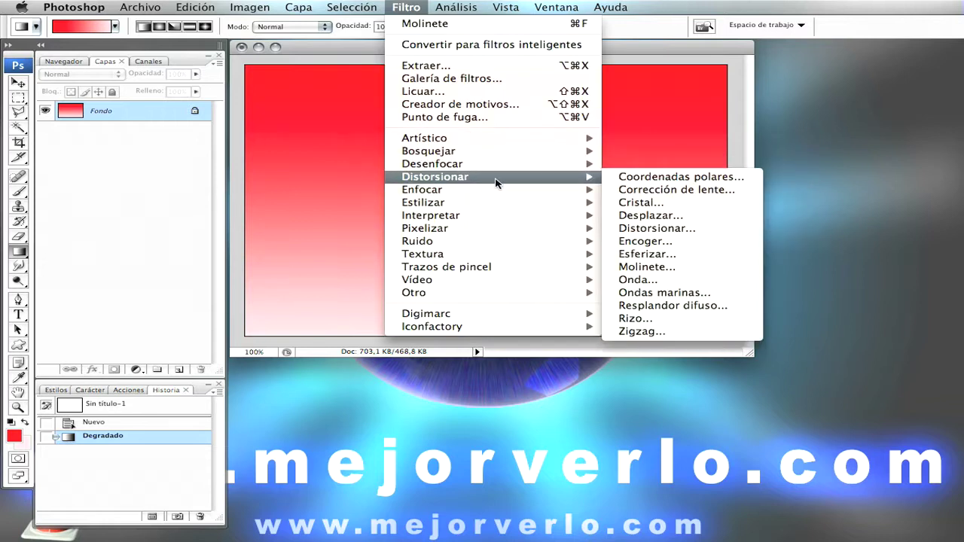
# Open the Onda wave filter with one generator of Sinusoidal type.
pyautogui.click(639, 280)
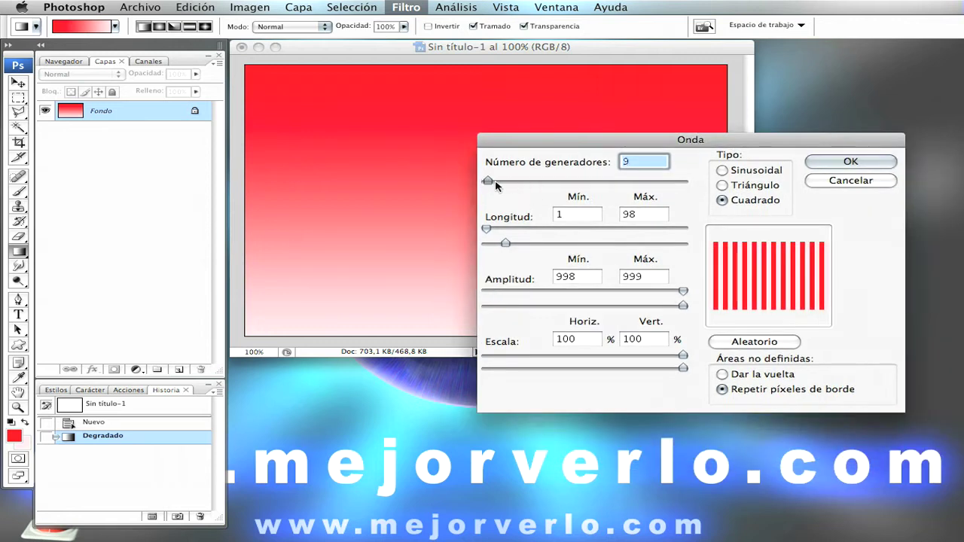
pyautogui.moveTo(489, 183)
pyautogui.mouseDown()
pyautogui.moveTo(507, 182)
pyautogui.moveTo(487, 182)
pyautogui.mouseUp()
pyautogui.moveTo(527, 140); pyautogui.dragTo(466, 140)
pyautogui.click(660, 170)
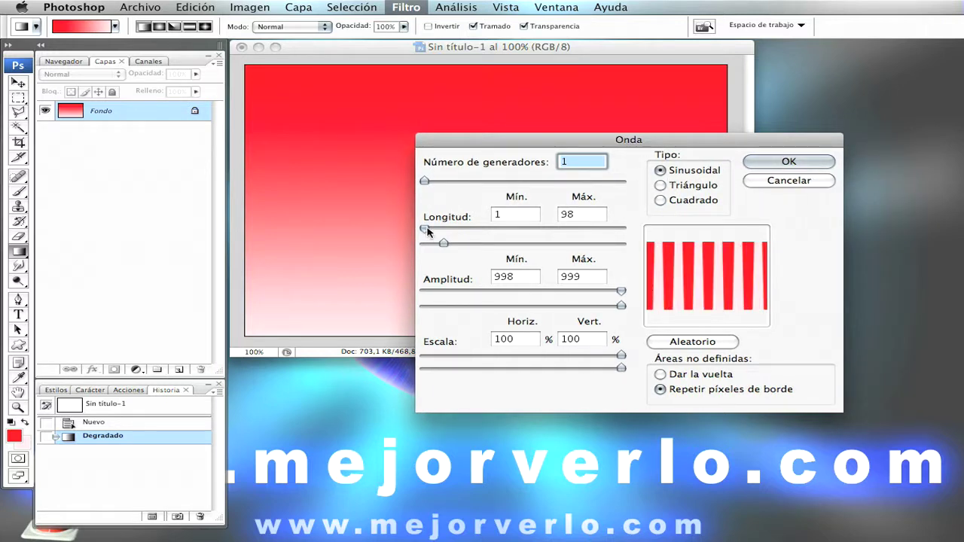
# Set the Onda wavelength to minimum 1 and maximum 760, amplitude 998–999.
pyautogui.moveTo(427, 231); pyautogui.dragTo(431, 230)
pyautogui.moveTo(425, 182)
pyautogui.mouseDown()
pyautogui.moveTo(468, 181)
pyautogui.moveTo(422, 182)
pyautogui.mouseUp()
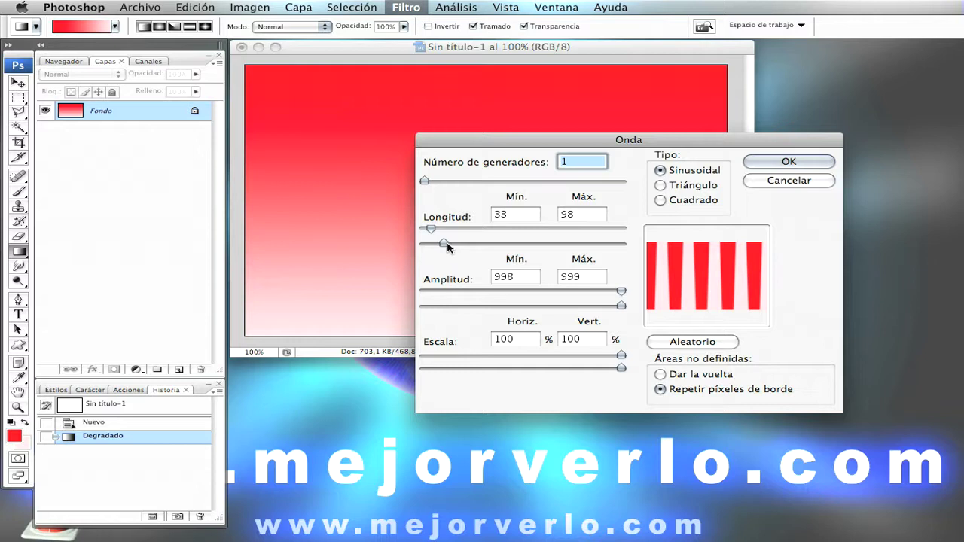
pyautogui.moveTo(431, 229); pyautogui.dragTo(424, 229)
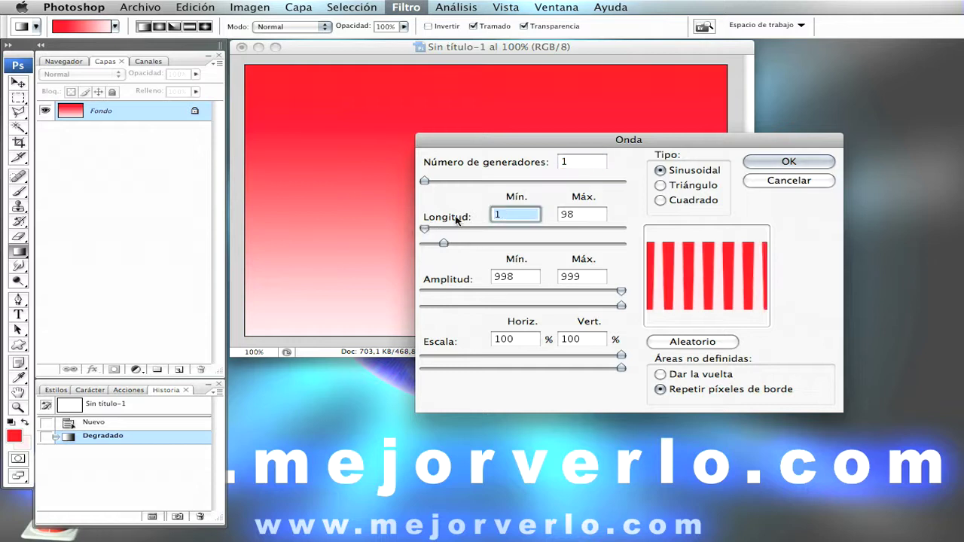
pyautogui.moveTo(443, 244); pyautogui.dragTo(622, 243)
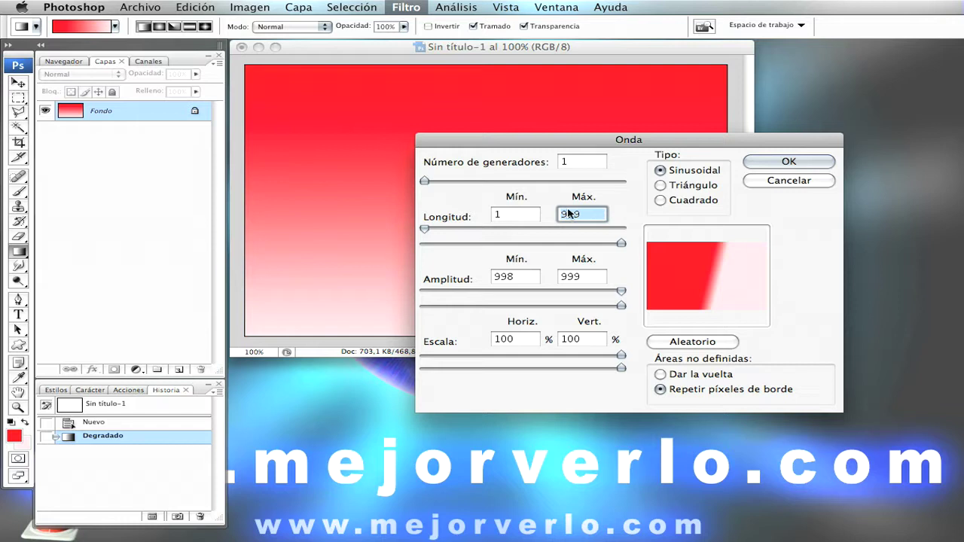
pyautogui.moveTo(620, 244); pyautogui.dragTo(574, 243)
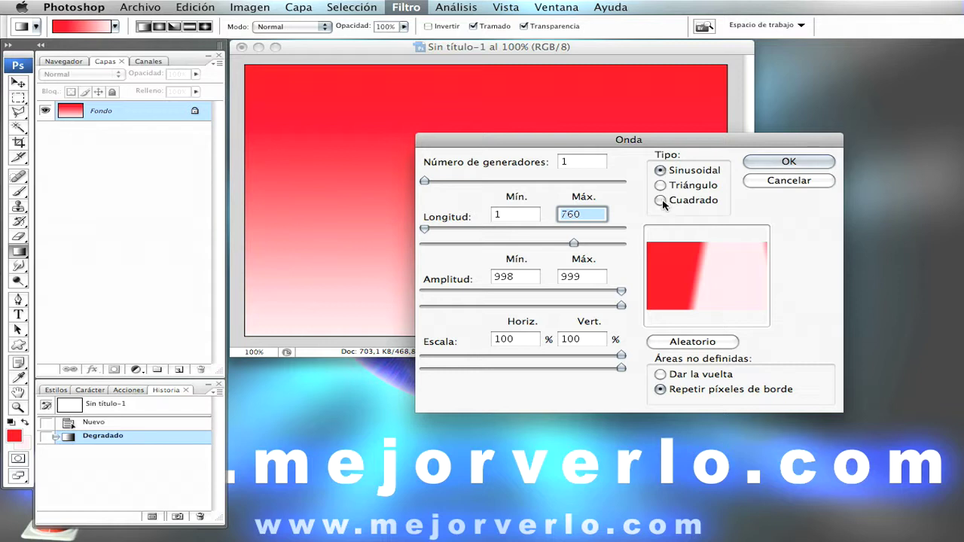
# Switch the Onda type to Cuadrado and bring the maximum wavelength down to 240.
pyautogui.click(663, 202)
pyautogui.moveTo(574, 244); pyautogui.dragTo(622, 243)
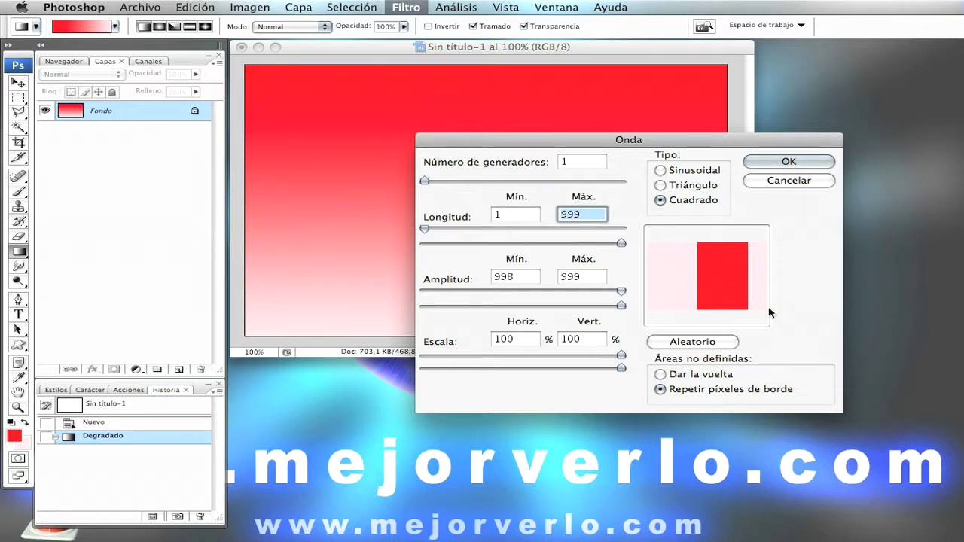
pyautogui.moveTo(621, 243); pyautogui.dragTo(586, 243)
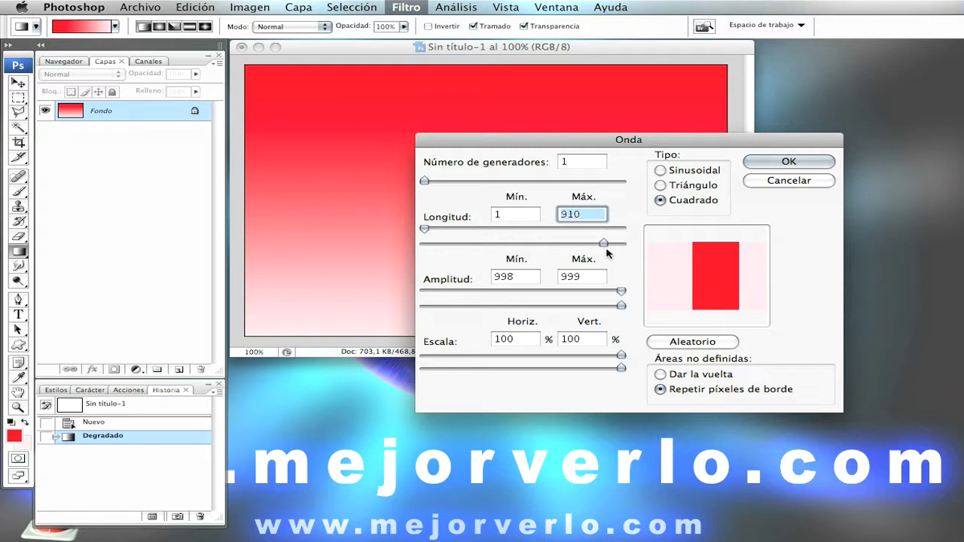
pyautogui.moveTo(586, 243); pyautogui.dragTo(472, 243)
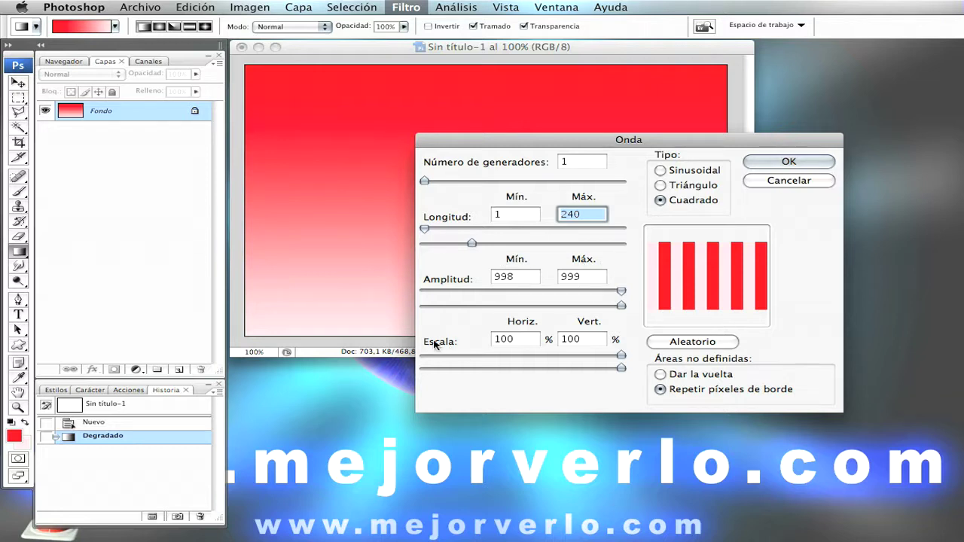
# Test lower Onda Escala values, reset both to 100%, then cut maximum wavelength toward 2.
pyautogui.moveTo(621, 355); pyautogui.dragTo(519, 355)
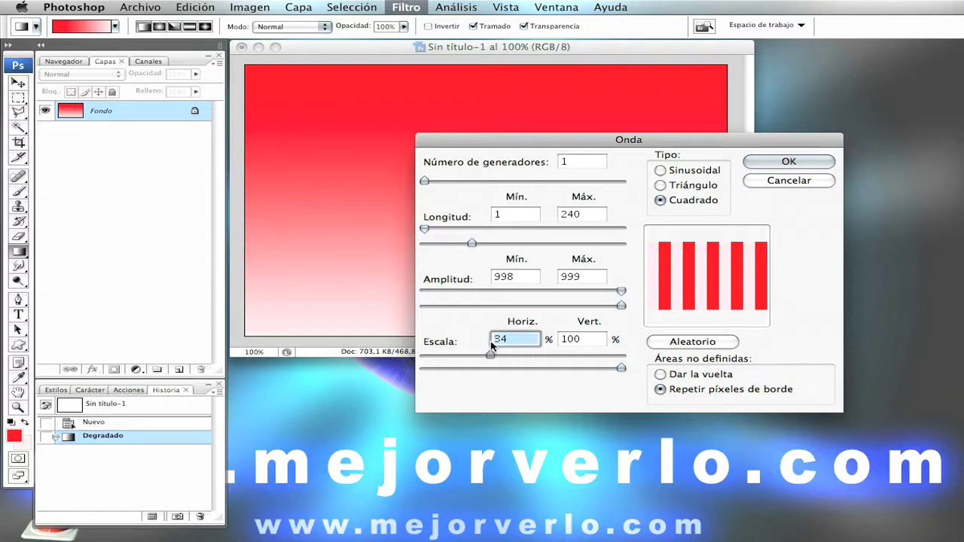
pyautogui.moveTo(621, 368)
pyautogui.mouseDown()
pyautogui.moveTo(519, 368)
pyautogui.moveTo(503, 355)
pyautogui.moveTo(478, 367)
pyautogui.moveTo(468, 355)
pyautogui.moveTo(449, 368)
pyautogui.moveTo(462, 367)
pyautogui.mouseUp()
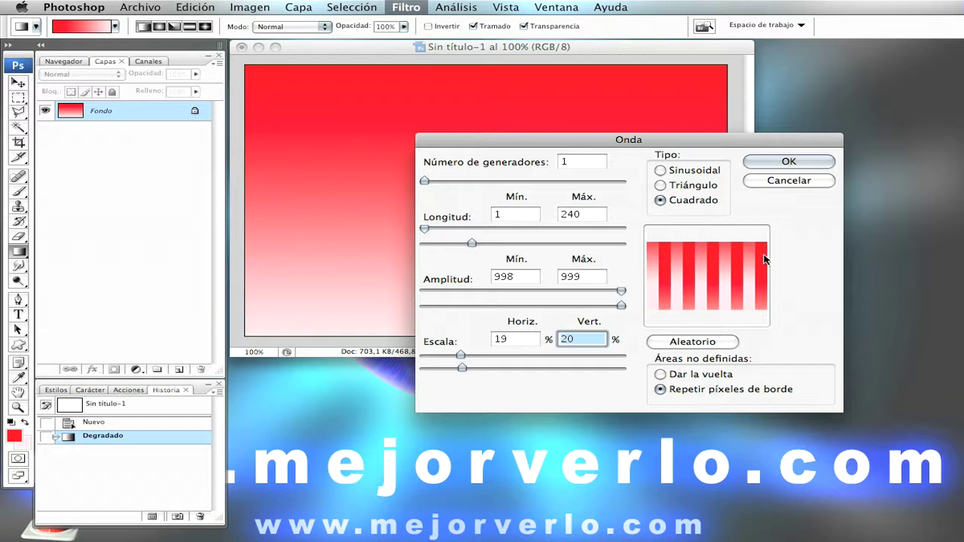
pyautogui.moveTo(461, 355); pyautogui.dragTo(625, 355)
pyautogui.moveTo(461, 368); pyautogui.dragTo(622, 369)
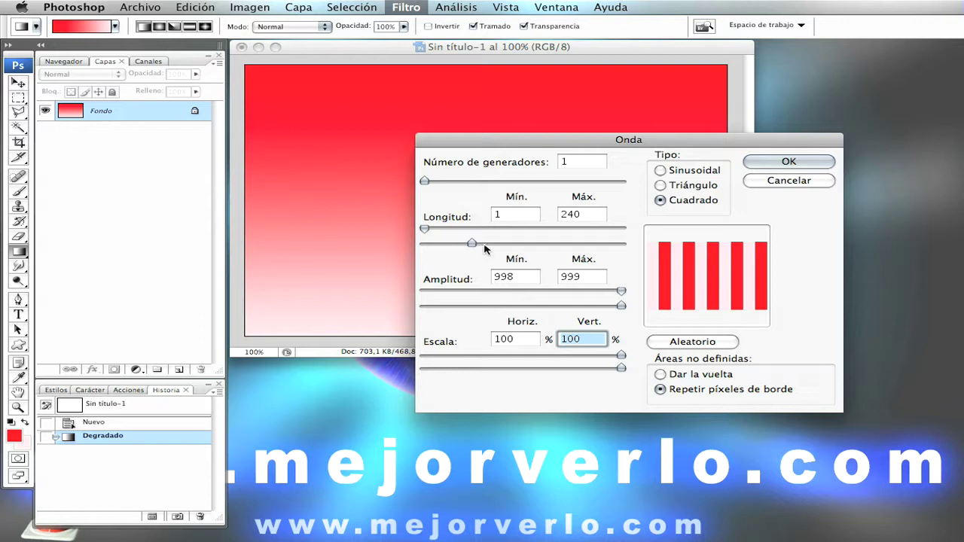
pyautogui.moveTo(472, 243)
pyautogui.mouseDown()
pyautogui.moveTo(500, 243)
pyautogui.moveTo(448, 245)
pyautogui.moveTo(427, 257)
pyautogui.mouseUp()
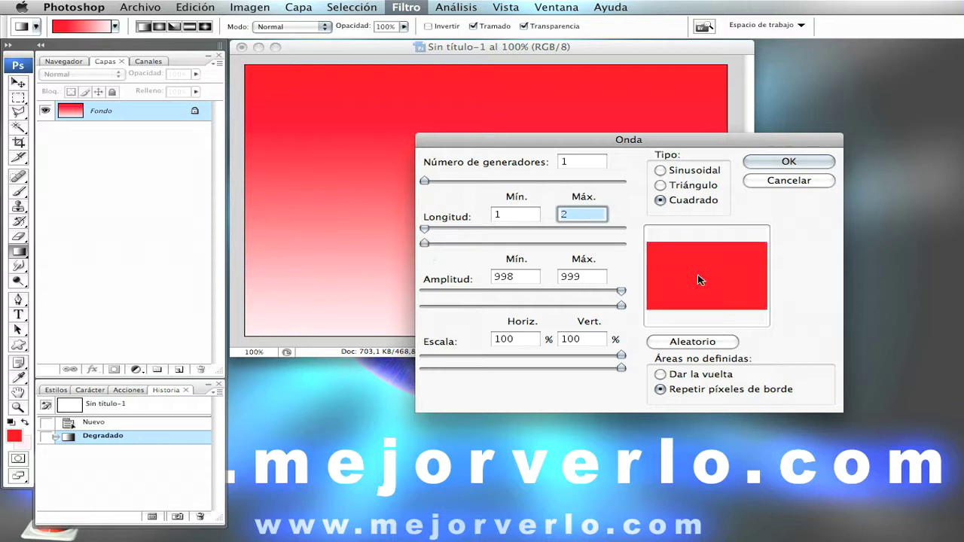
# Apply Onda with maximum wavelength 2, then undo it to restore the plain gradient.
pyautogui.moveTo(426, 245); pyautogui.dragTo(428, 249)
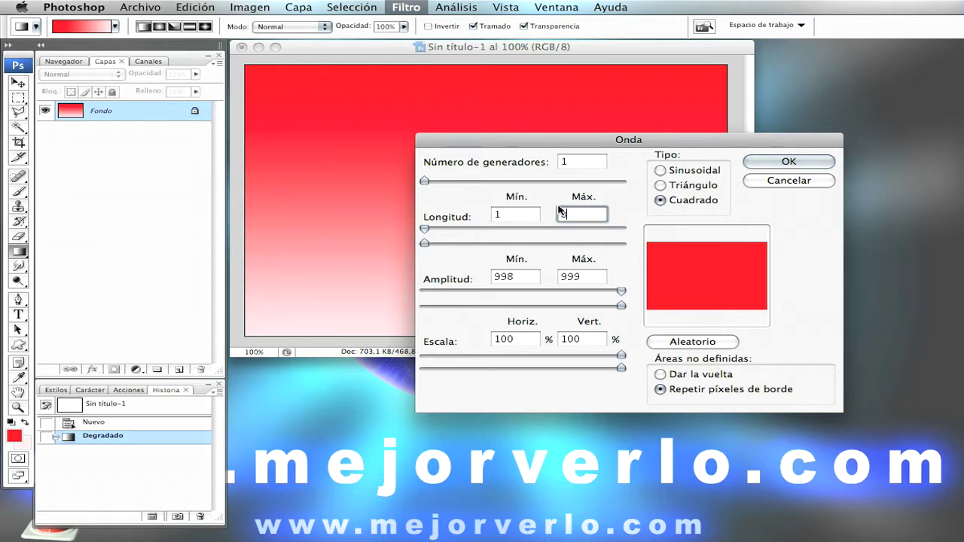
pyautogui.press('Return')
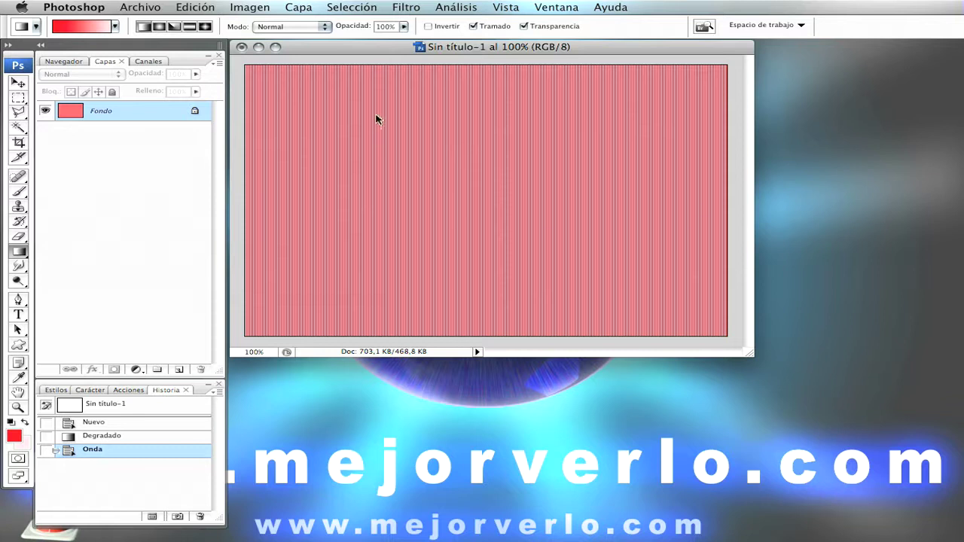
pyautogui.hotkey('ctrl', 'z')
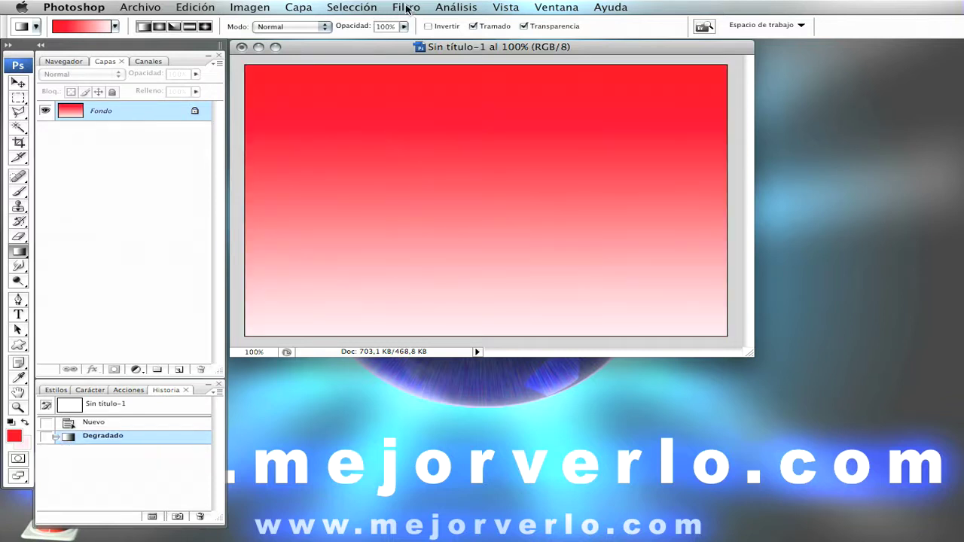
# Apply a Cuadrado Onda wave with maximum wavelength 127 to make even vertical stripes.
pyautogui.click(407, 7)
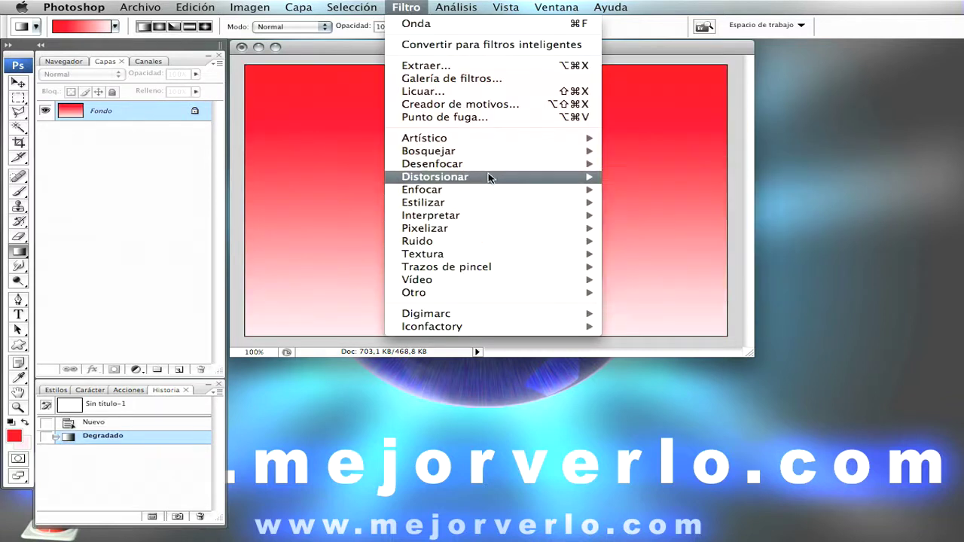
pyautogui.moveTo(435, 176)
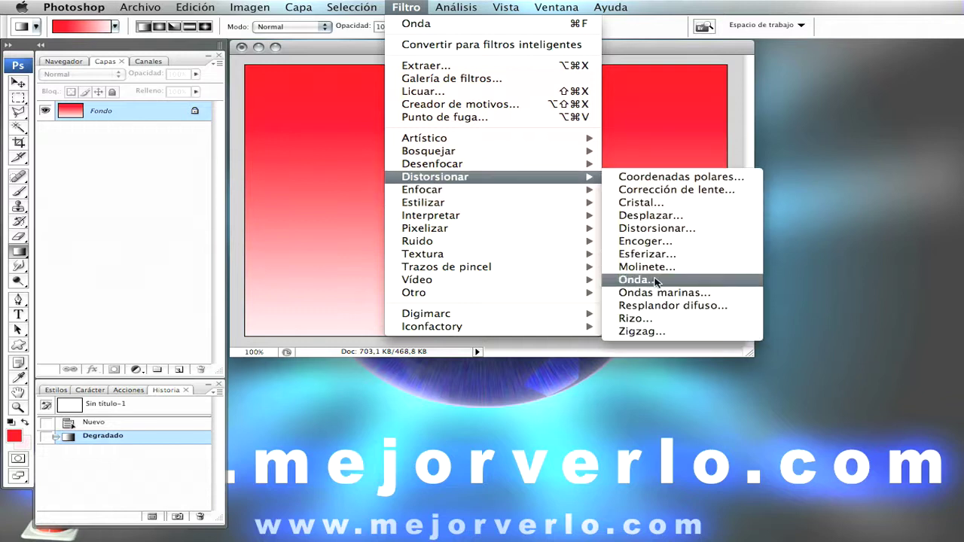
pyautogui.click(660, 280)
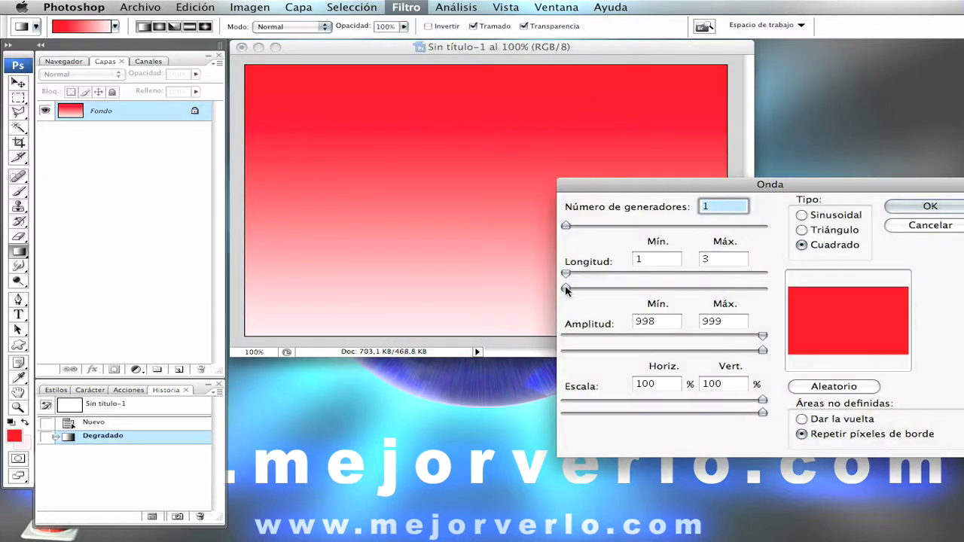
pyautogui.click(571, 288)
pyautogui.moveTo(571, 288); pyautogui.dragTo(593, 290)
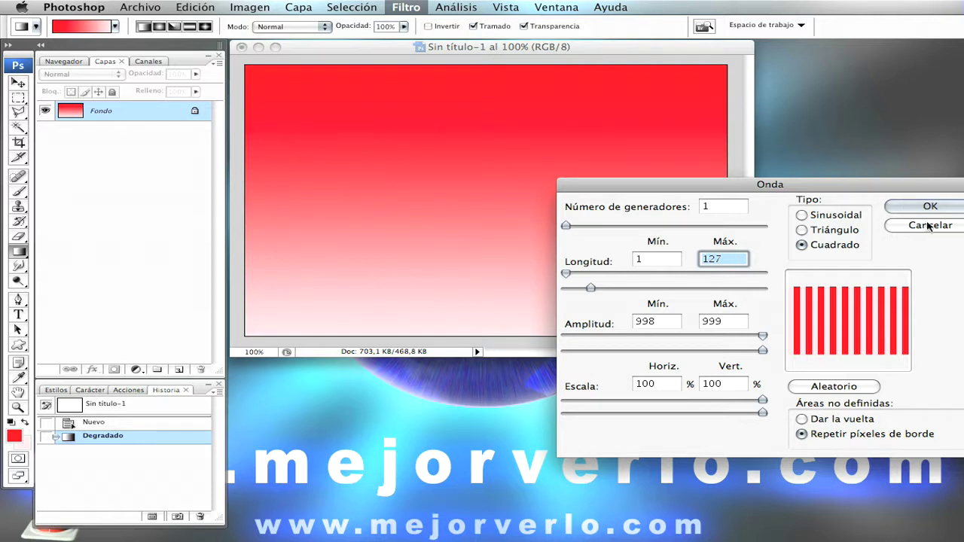
pyautogui.click(912, 206)
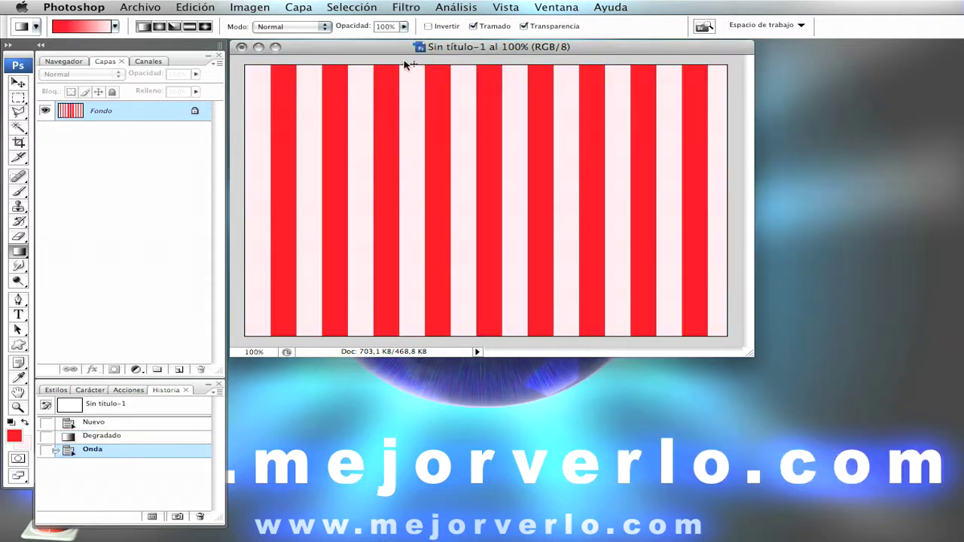
pyautogui.click(407, 7)
# Apply Coordenadas polares set to Rectangular a polar, after previewing Polar a rectangular at 50%.
pyautogui.click(413, 9)
pyautogui.moveTo(435, 177)
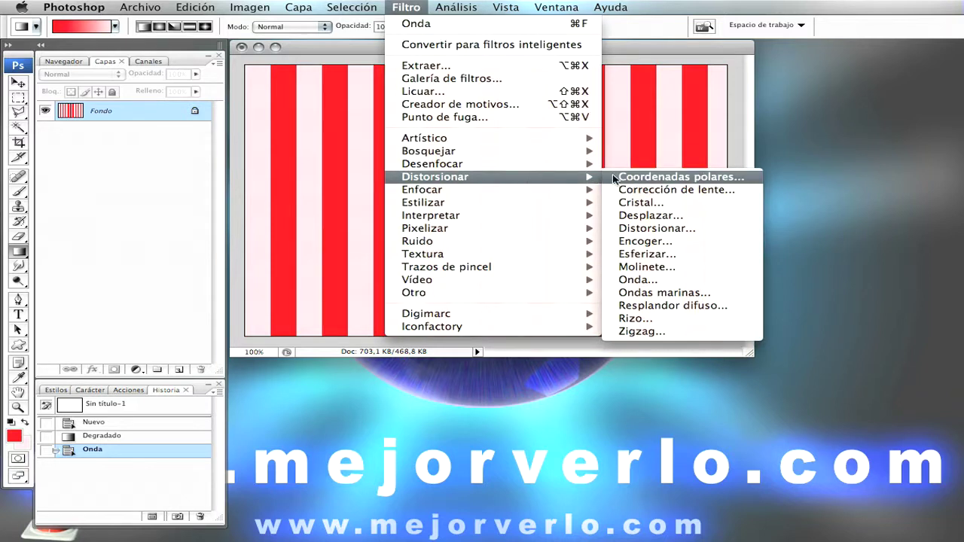
pyautogui.click(699, 178)
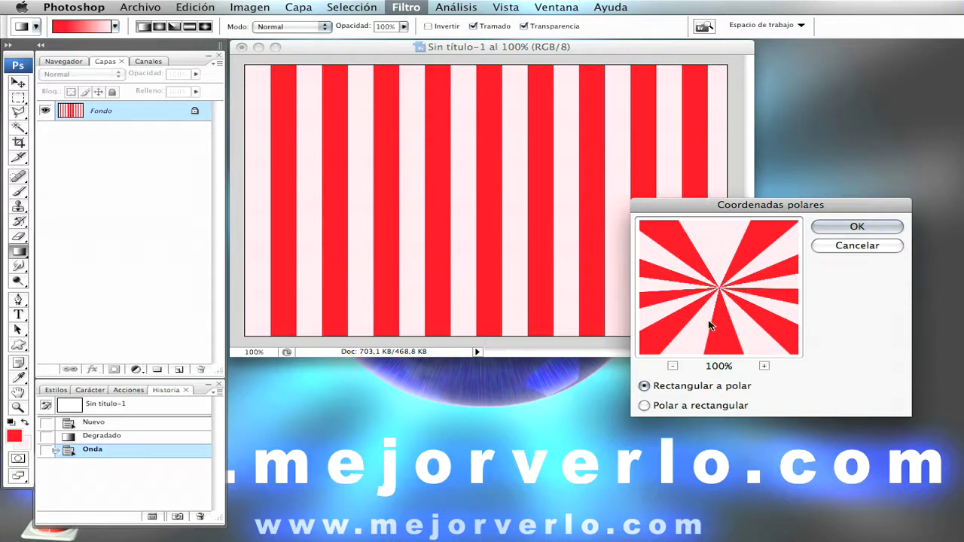
pyautogui.click(673, 367)
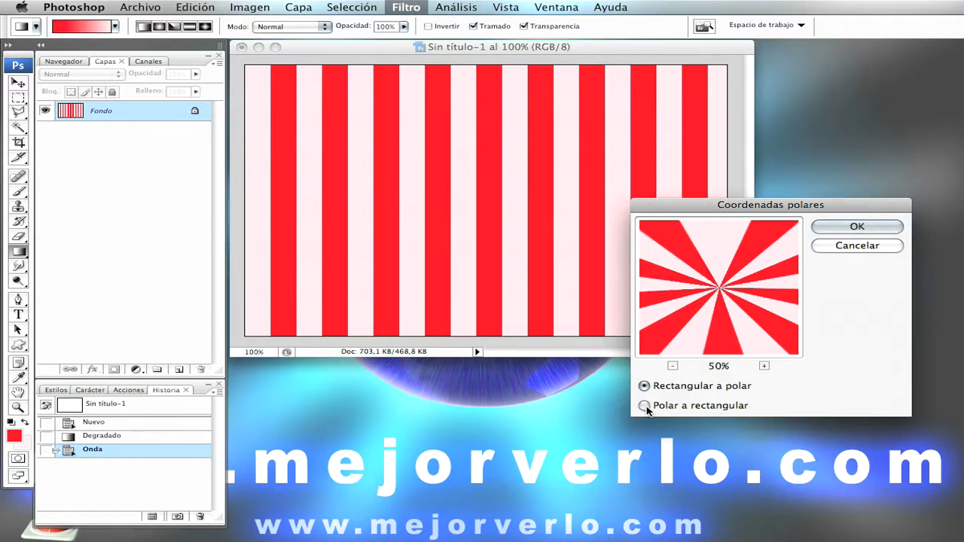
pyautogui.click(645, 407)
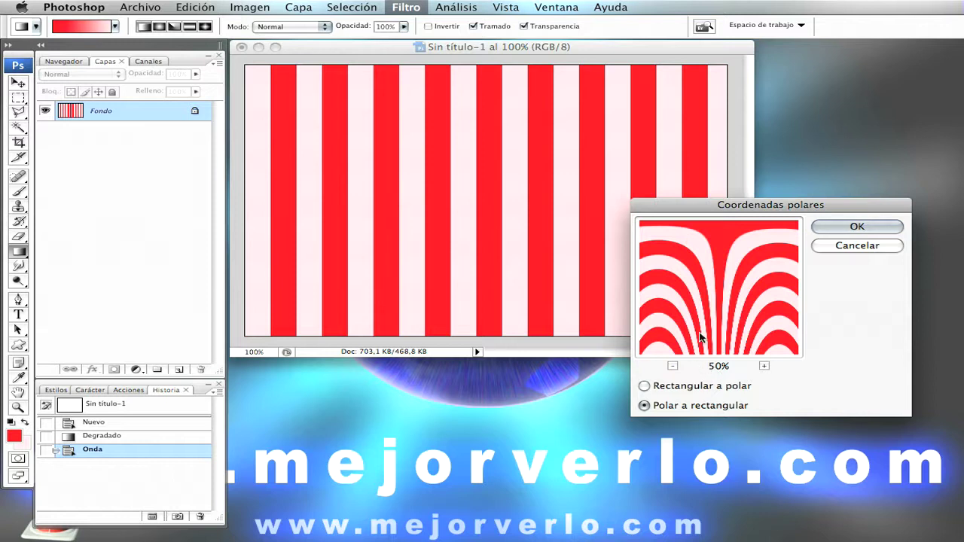
pyautogui.click(645, 386)
pyautogui.click(857, 228)
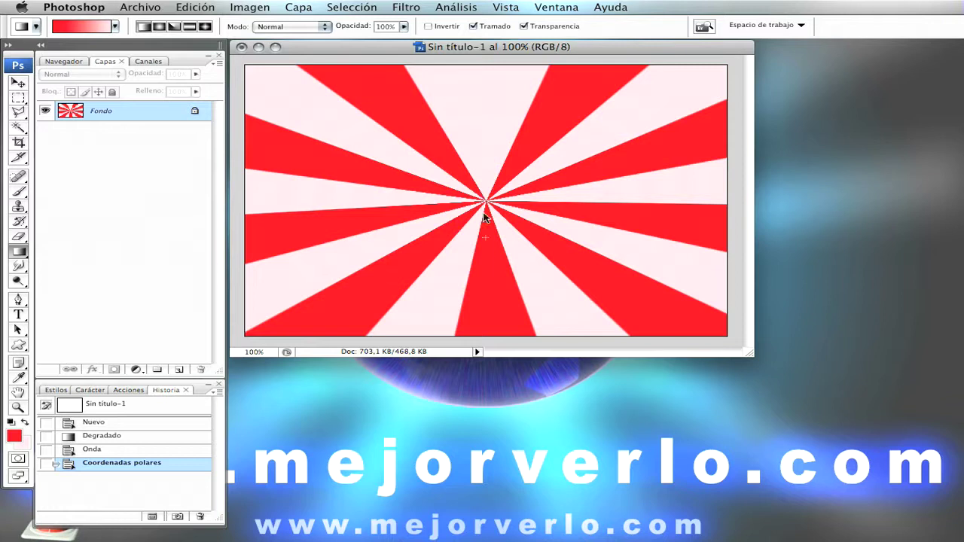
# Step back in History and reapply Onda with maximum wavelength 74 for narrower stripes.
pyautogui.click(108, 437)
pyautogui.click(107, 449)
pyautogui.click(415, 8)
pyautogui.moveTo(435, 176)
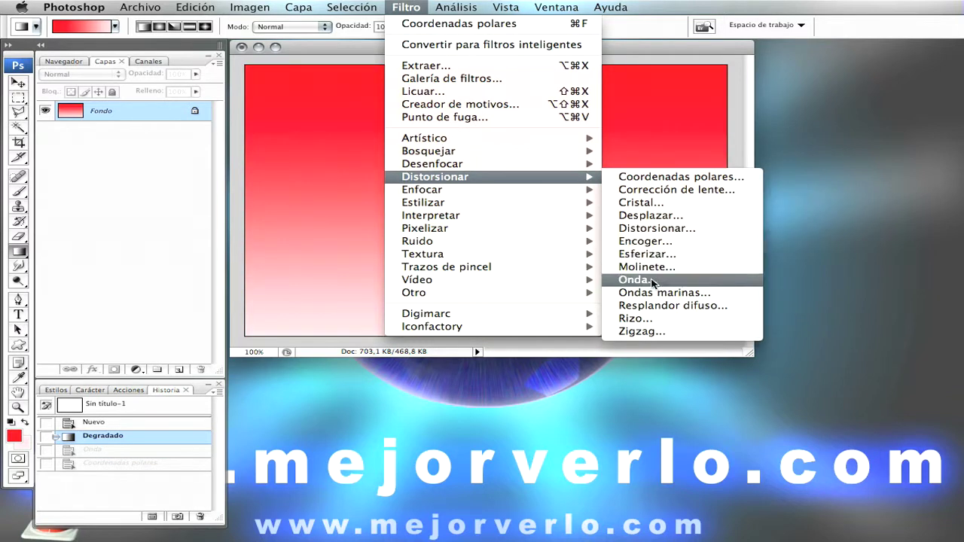
pyautogui.click(648, 280)
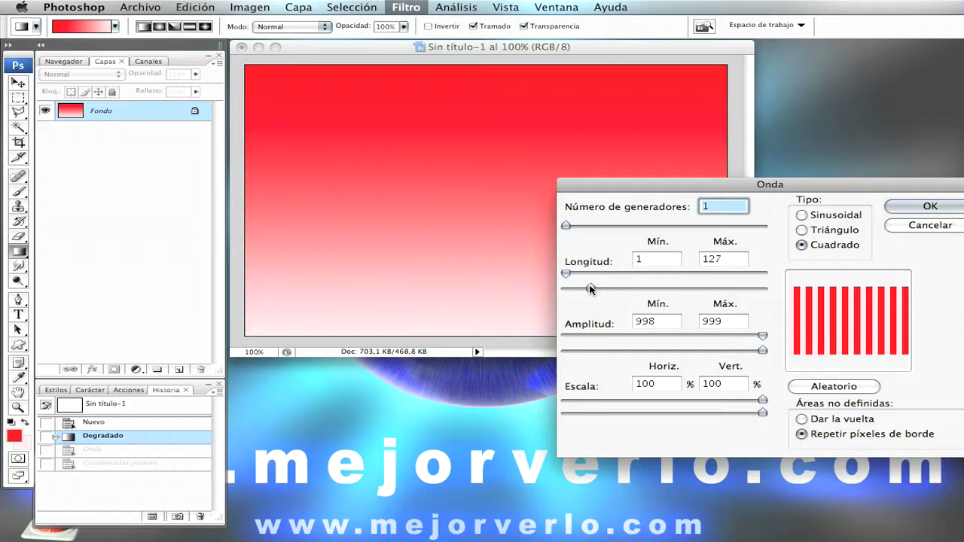
pyautogui.moveTo(591, 291); pyautogui.dragTo(582, 288)
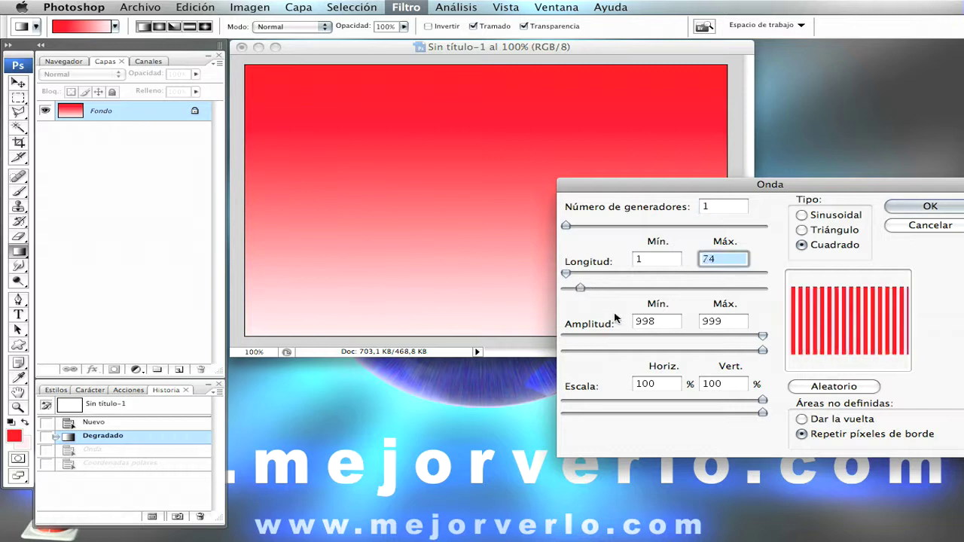
pyautogui.moveTo(875, 185); pyautogui.dragTo(762, 185)
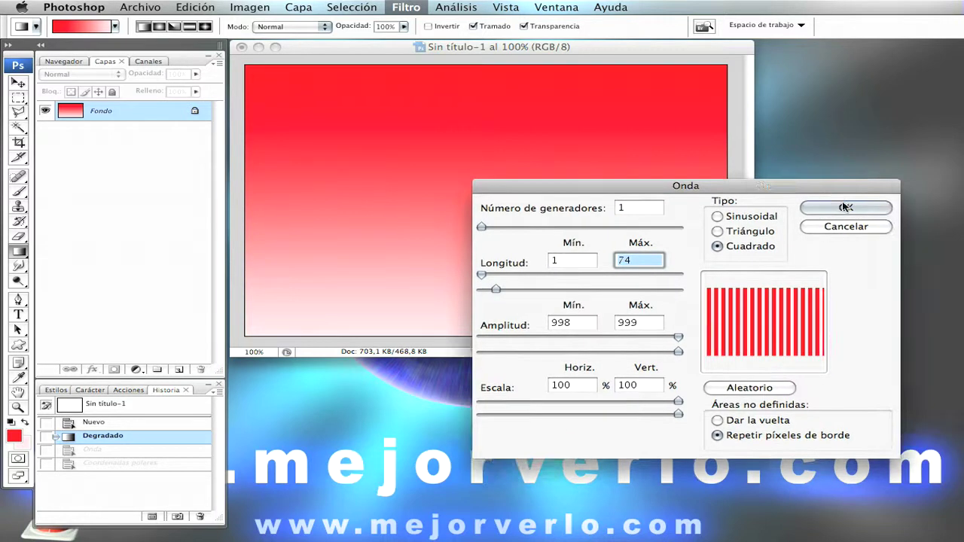
pyautogui.click(836, 207)
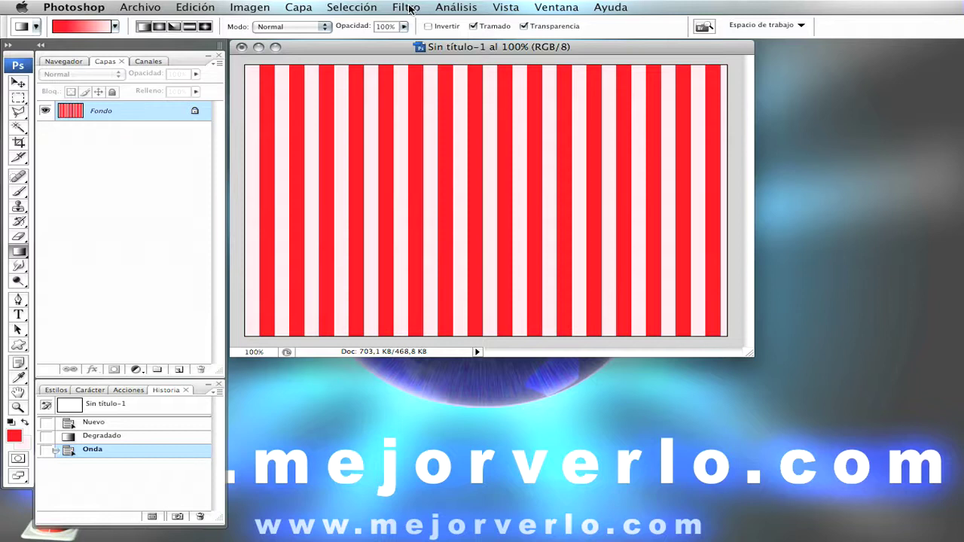
# Apply Coordenadas polares, Rectangular a polar, to the narrower stripes.
pyautogui.click(406, 8)
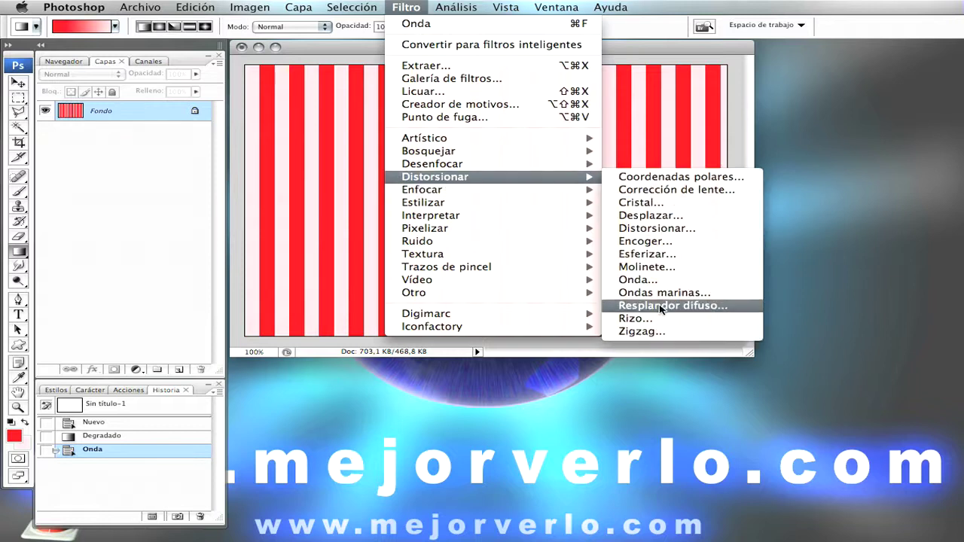
pyautogui.click(654, 178)
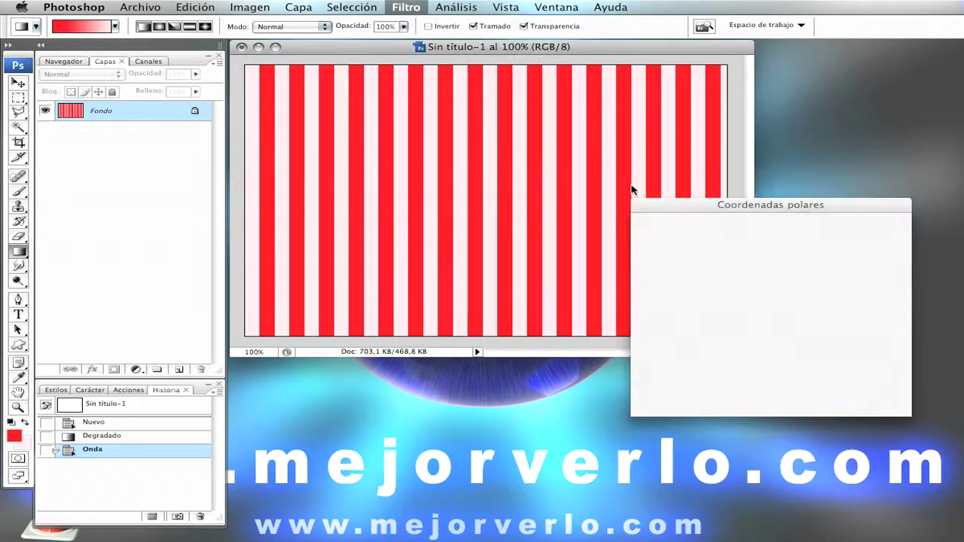
pyautogui.click(849, 234)
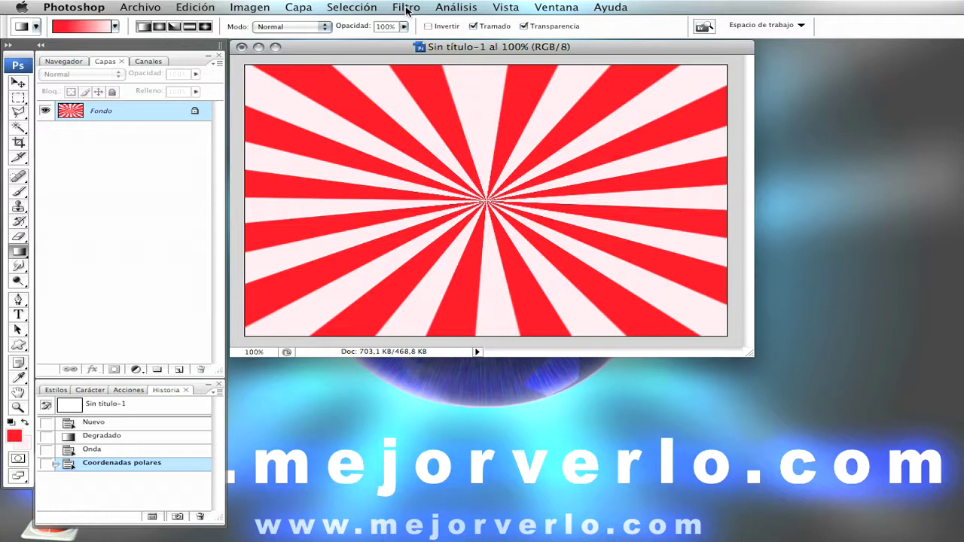
# Apply the Molinete twirl at about -26° to curve the red and pale-pink rays into a spiral.
pyautogui.click(406, 7)
pyautogui.moveTo(435, 176)
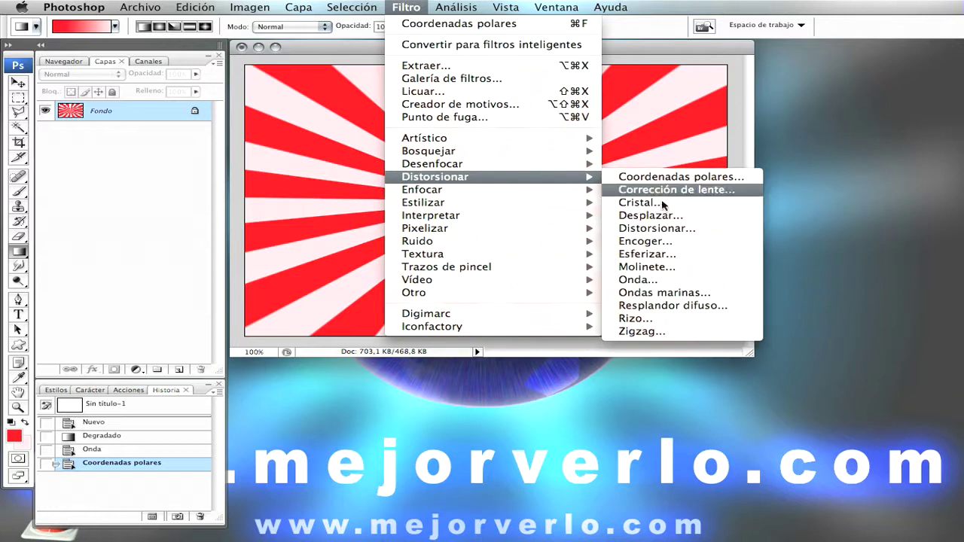
pyautogui.click(662, 266)
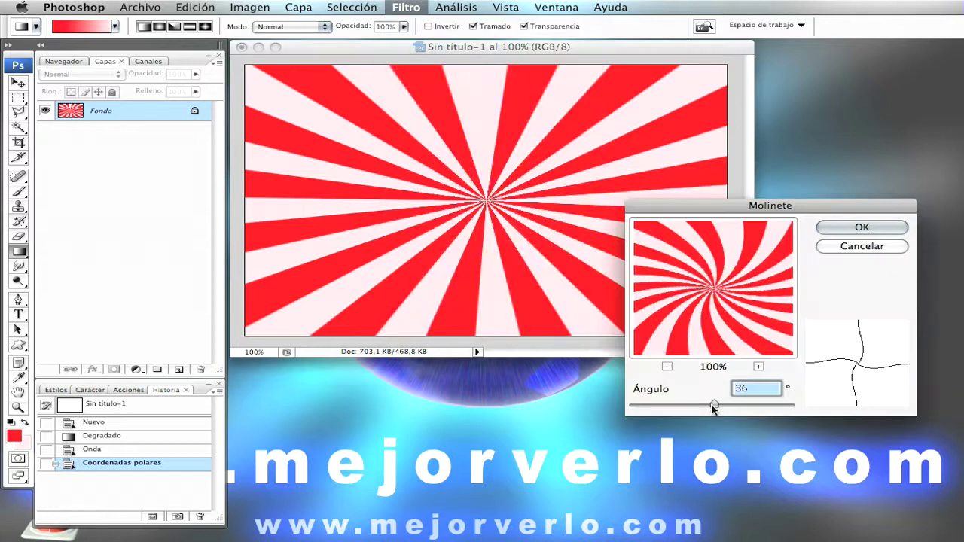
pyautogui.moveTo(714, 405)
pyautogui.mouseDown()
pyautogui.moveTo(686, 405)
pyautogui.moveTo(709, 406)
pyautogui.mouseUp()
pyautogui.click(846, 227)
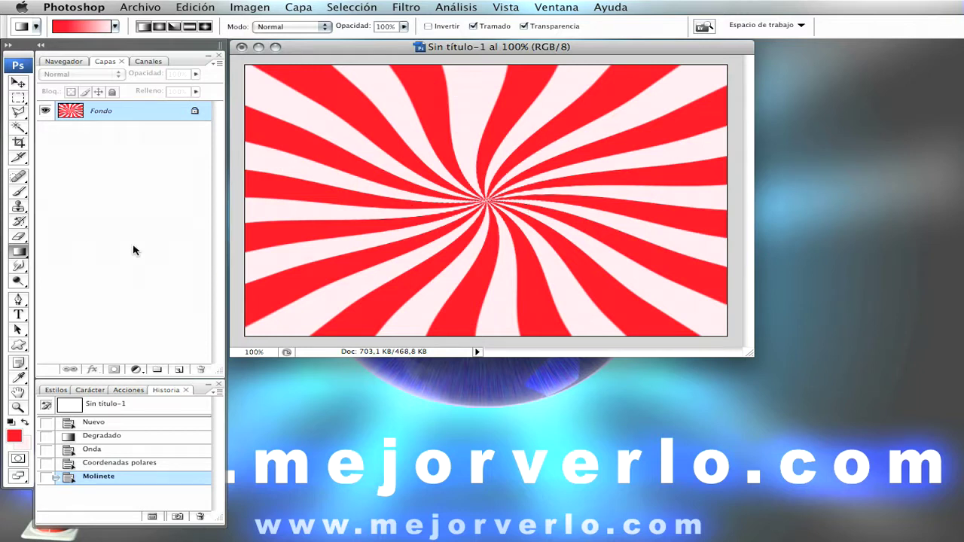
# Draw a circular selection with the Elliptical Marquee around the swirl's centre.
pyautogui.click(19, 98)
pyautogui.moveTo(19, 98); pyautogui.dragTo(47, 110)
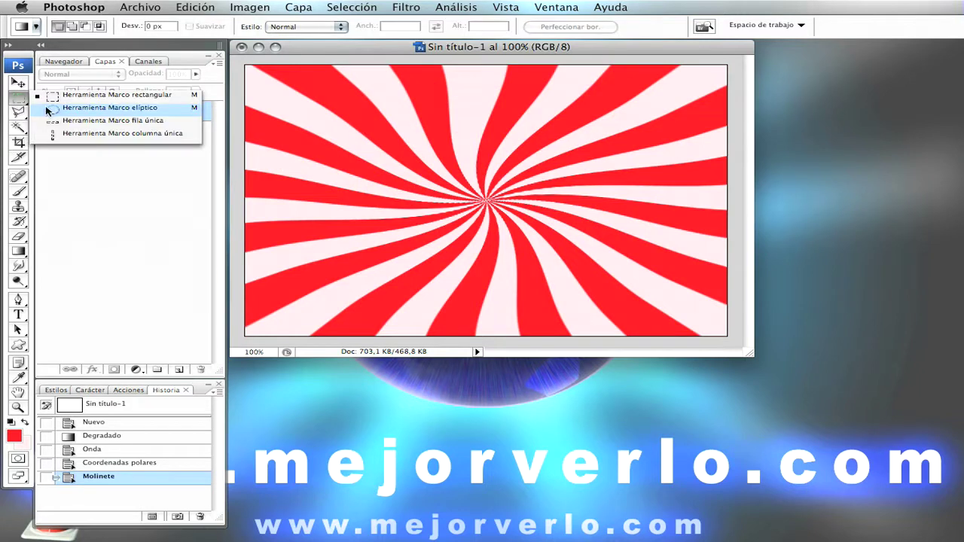
pyautogui.click(67, 110)
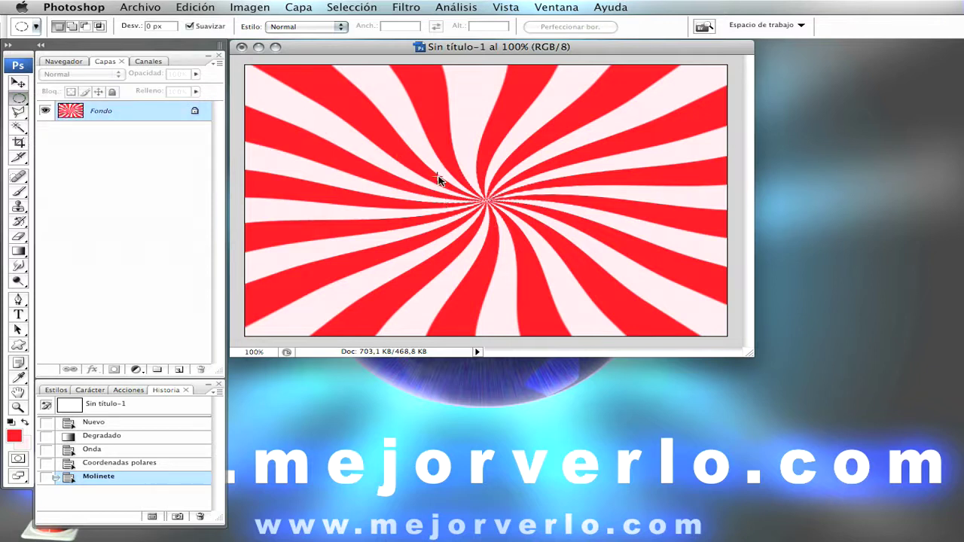
pyautogui.moveTo(436, 167)
pyautogui.mouseDown()
pyautogui.moveTo(537, 254)
pyautogui.moveTo(507, 230)
pyautogui.mouseUp()
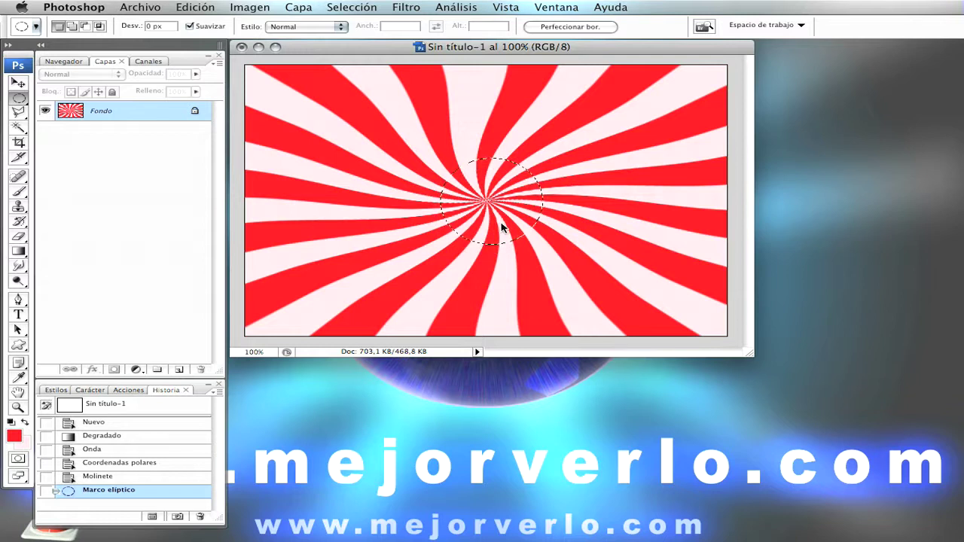
# Fill the circle solid red on a new layer, Capa 1, then deselect.
pyautogui.click(178, 370)
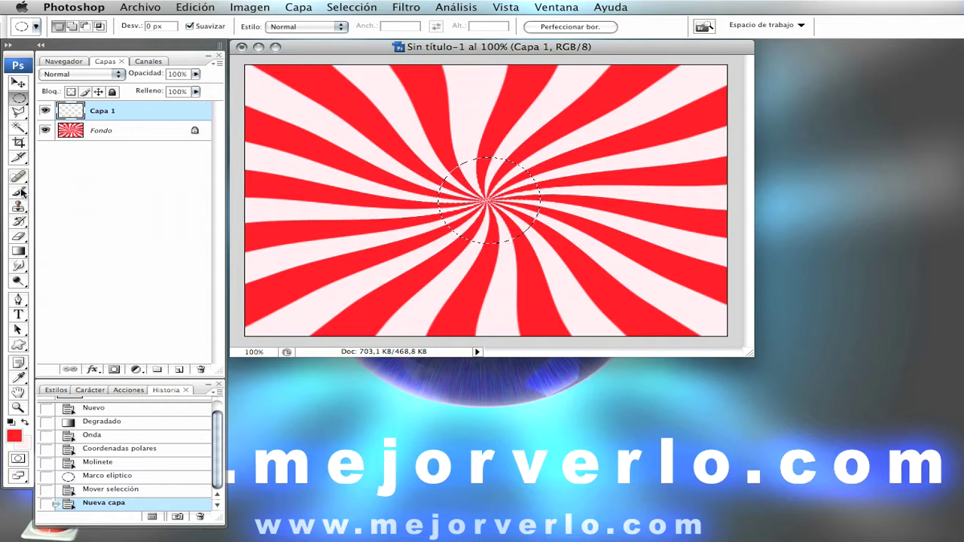
pyautogui.moveTo(18, 251); pyautogui.dragTo(68, 265)
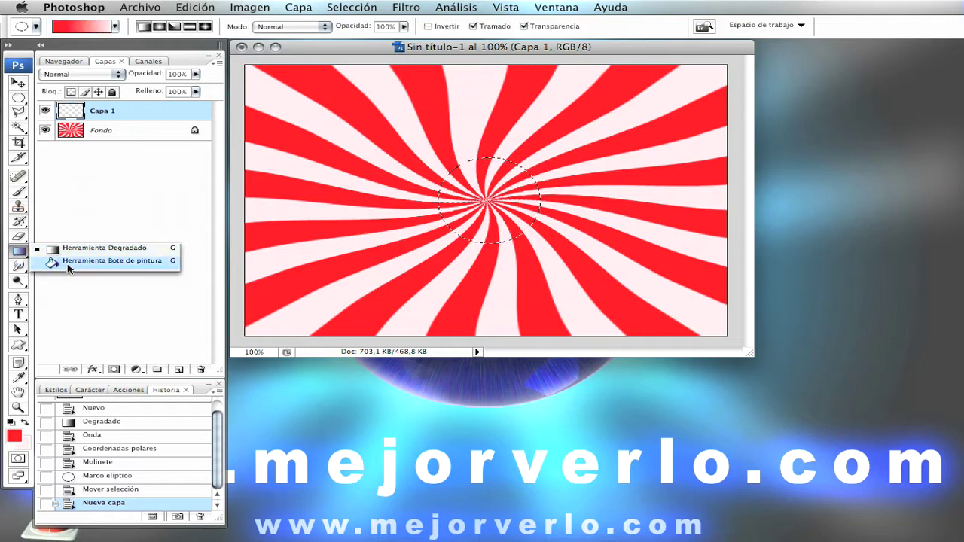
pyautogui.click(525, 199)
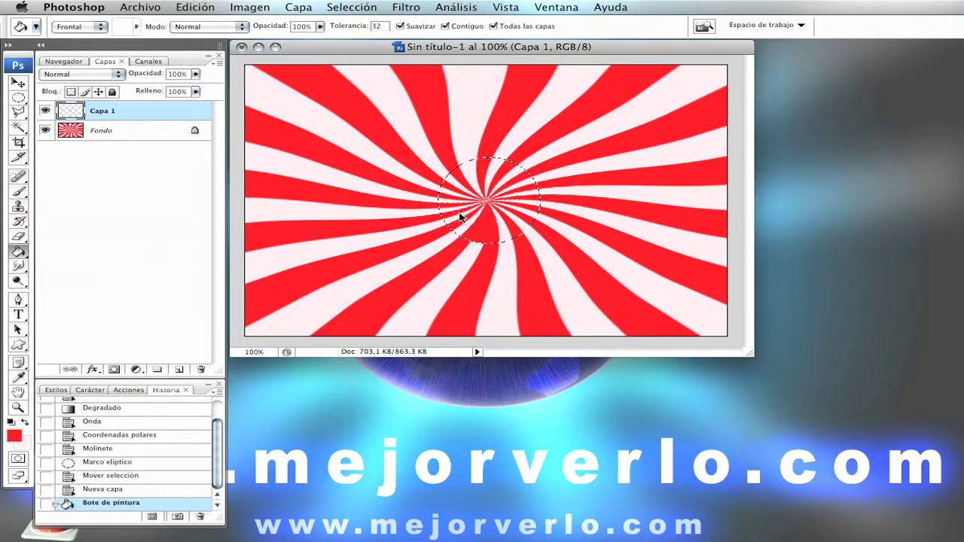
pyautogui.click(494, 27)
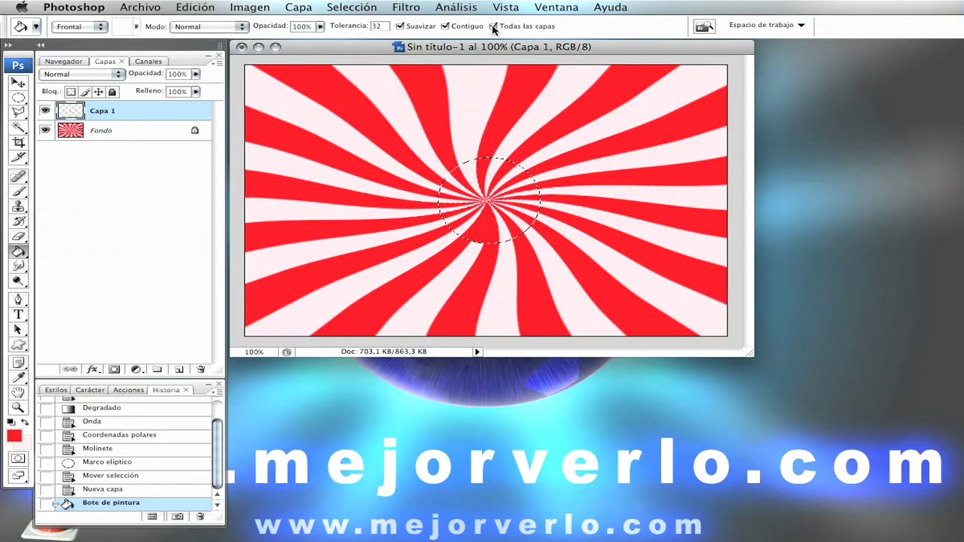
pyautogui.click(495, 26)
pyautogui.click(485, 211)
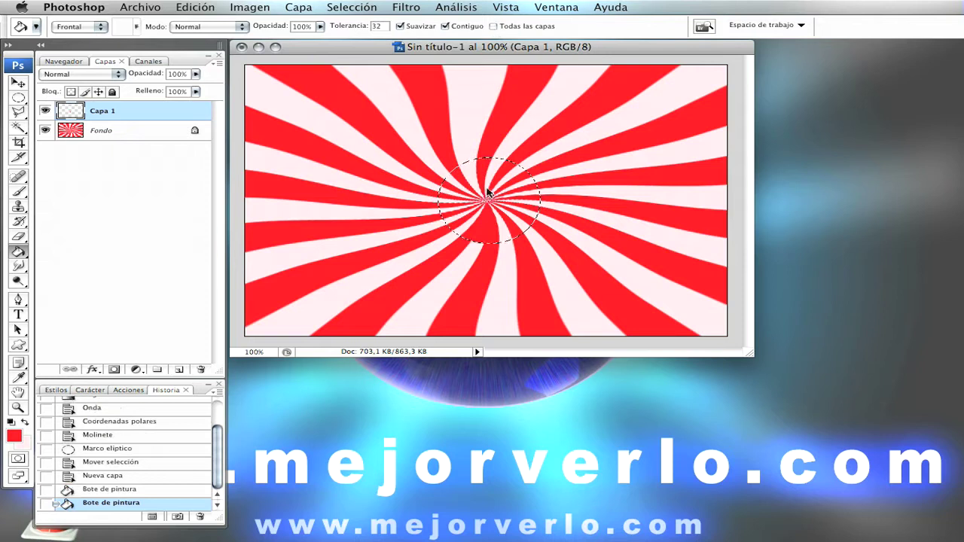
pyautogui.click(18, 98)
pyautogui.click(318, 158)
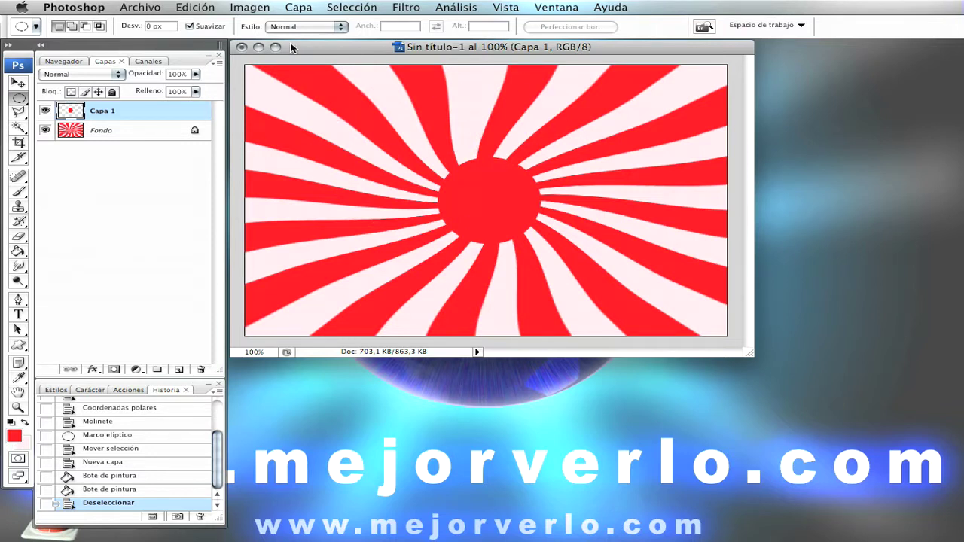
pyautogui.moveTo(293, 47); pyautogui.dragTo(293, 51)
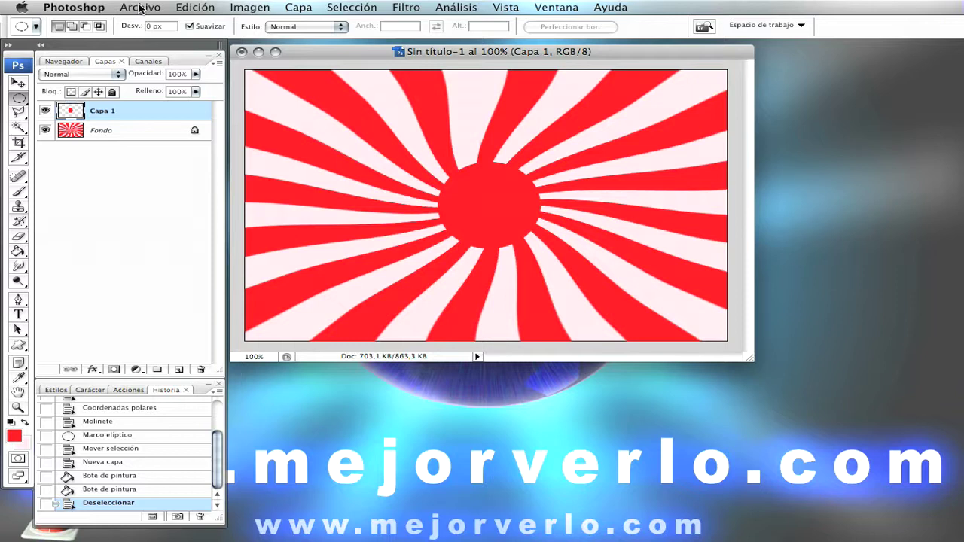
# Open logovideo.png from recent files and copy the eye logo into Sin título-1.
pyautogui.click(140, 8)
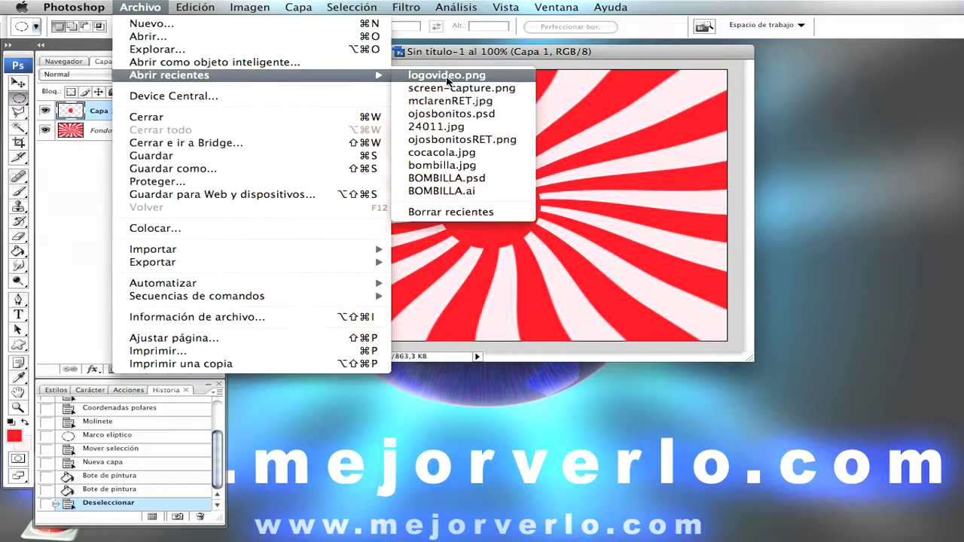
pyautogui.click(450, 76)
pyautogui.moveTo(405, 43)
pyautogui.mouseDown()
pyautogui.moveTo(685, 72)
pyautogui.moveTo(767, 56)
pyautogui.mouseUp()
pyautogui.moveTo(645, 155); pyautogui.dragTo(732, 219)
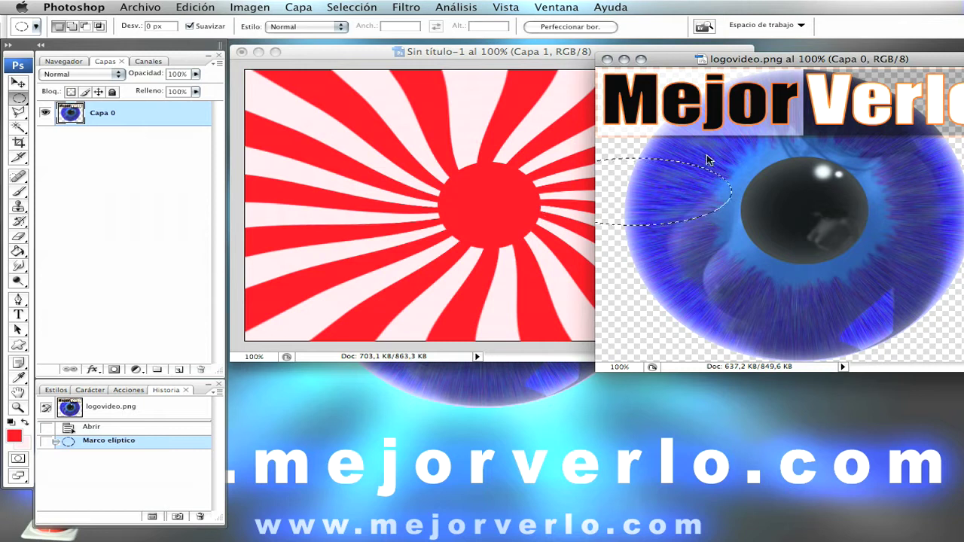
pyautogui.click(644, 145)
pyautogui.click(19, 83)
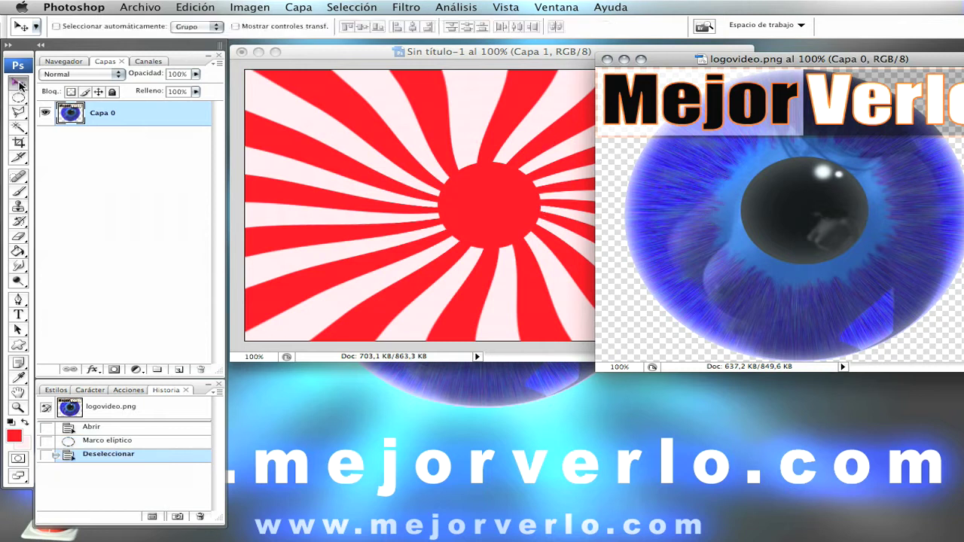
pyautogui.moveTo(722, 169); pyautogui.dragTo(505, 222)
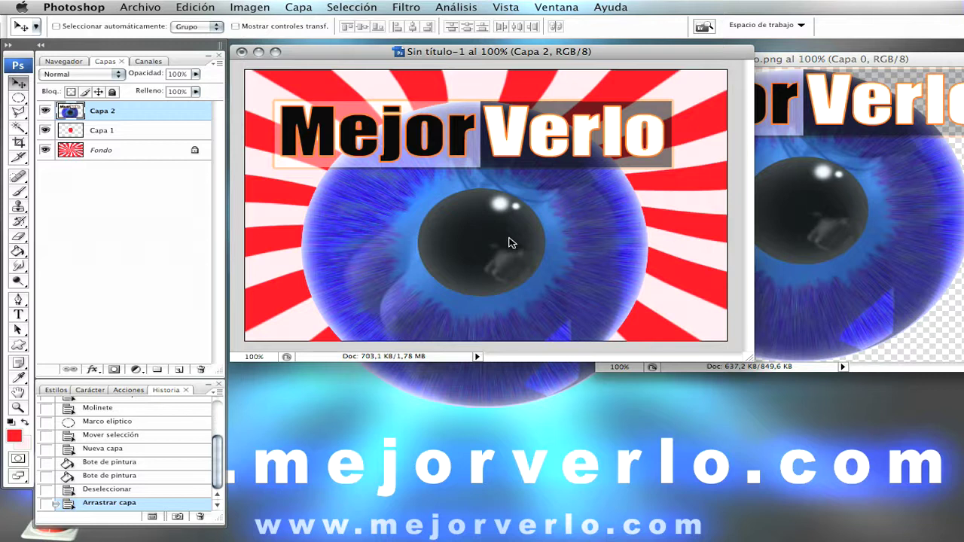
# Scale the logo layer to 63.9% and centre it over the red circle.
pyautogui.hotkey('ctrl', 't')
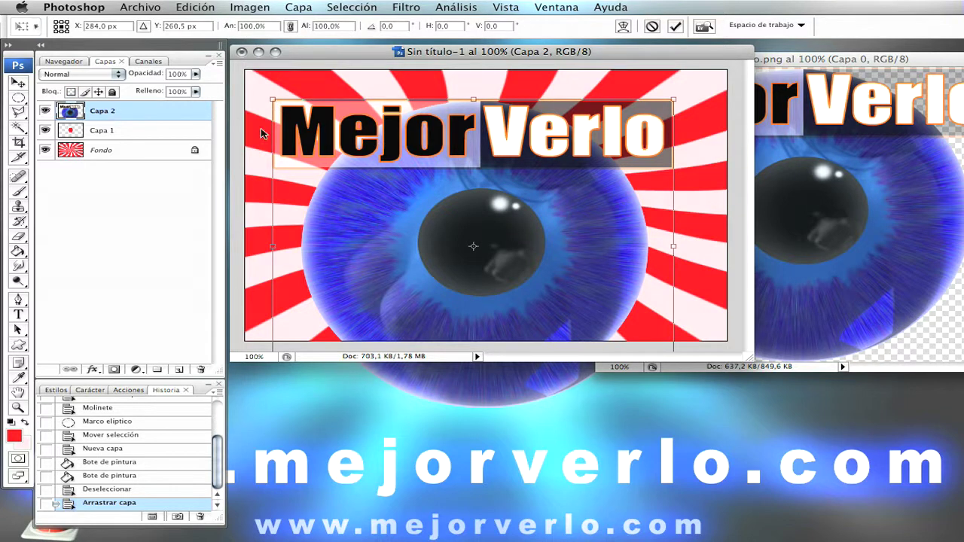
pyautogui.moveTo(278, 104); pyautogui.dragTo(418, 205)
pyautogui.moveTo(498, 266)
pyautogui.mouseDown()
pyautogui.moveTo(452, 171)
pyautogui.moveTo(442, 172)
pyautogui.mouseUp()
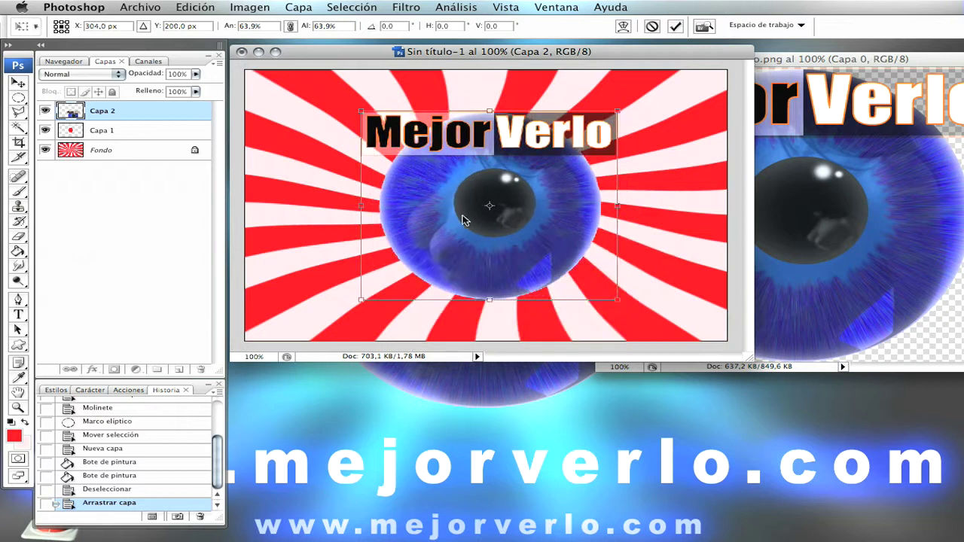
pyautogui.press('Return')
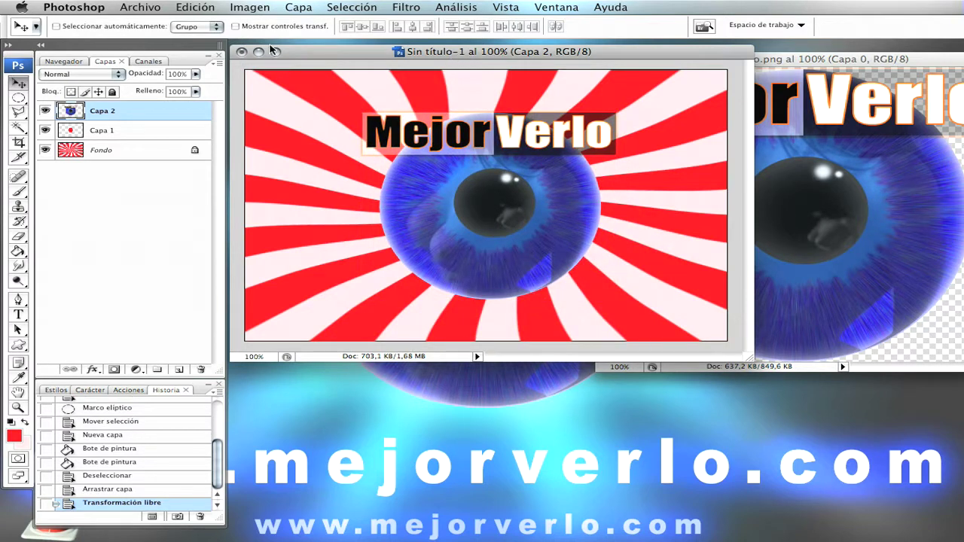
# Fit the sunburst window to the image and close logovideo.png.
pyautogui.click(274, 51)
pyautogui.moveTo(791, 59); pyautogui.dragTo(746, 125)
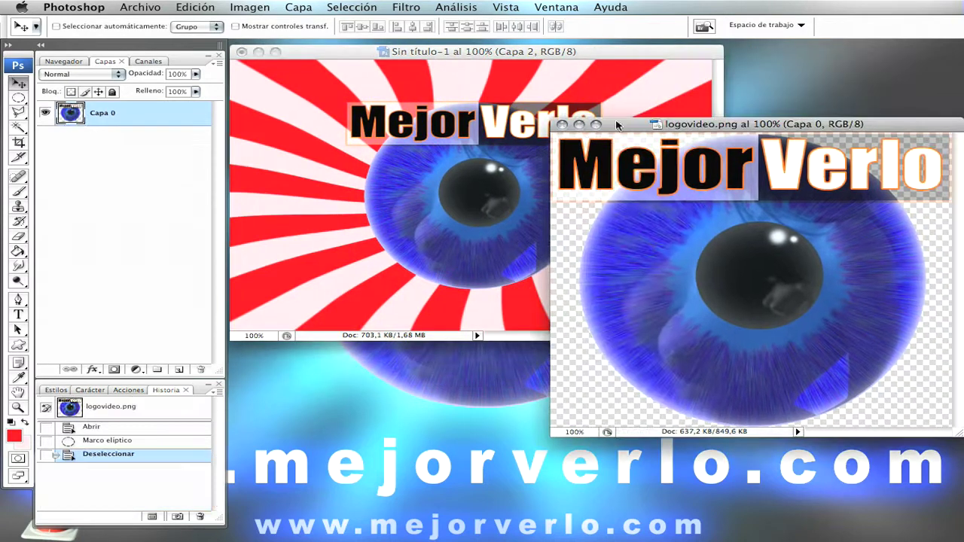
pyautogui.click(567, 126)
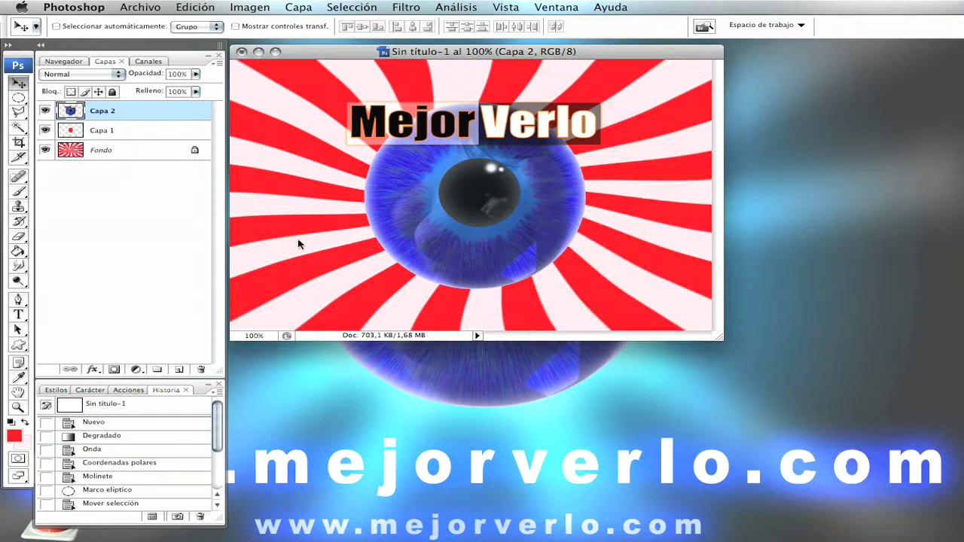